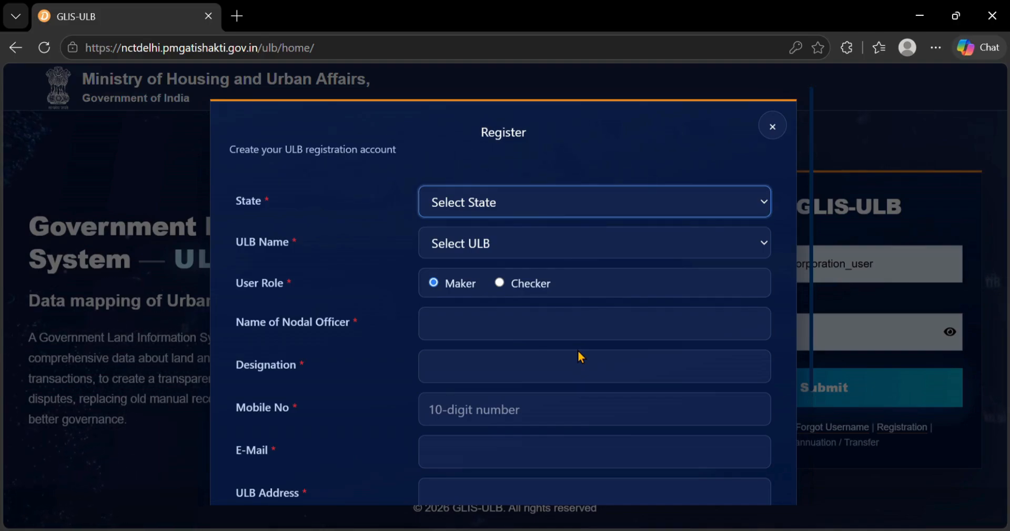
Step: Look through the registration form, pick the Checker role, then close it unsubmitted
{"action": "left_click", "coordinate": [542, 164]}
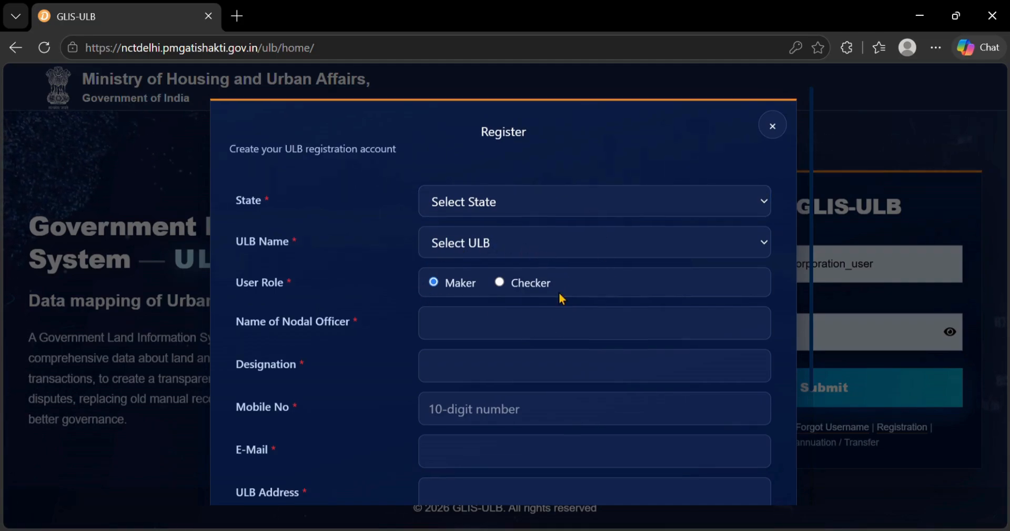
{"action": "scroll", "coordinate": [559, 293], "scroll_direction": "down", "scroll_amount": 3}
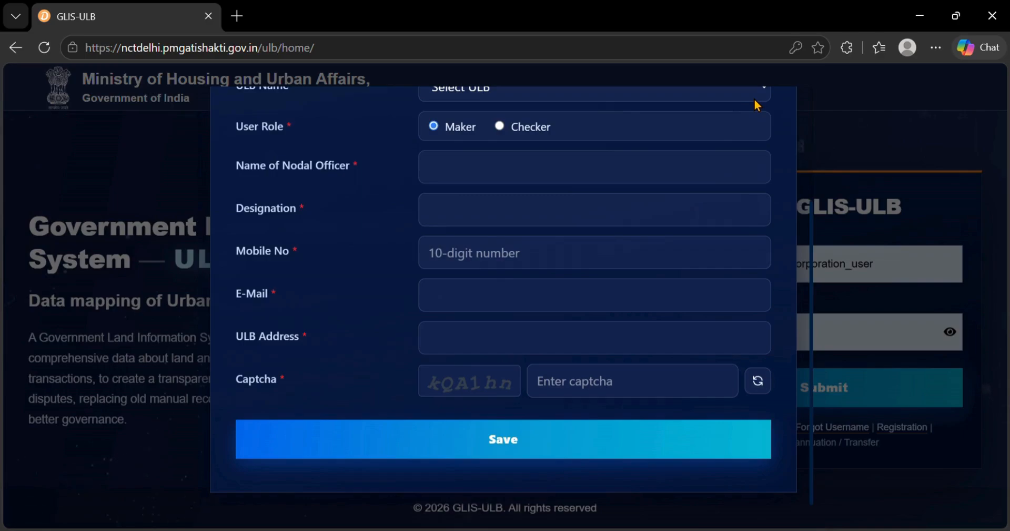
{"action": "scroll", "coordinate": [755, 102], "scroll_direction": "up", "scroll_amount": 3}
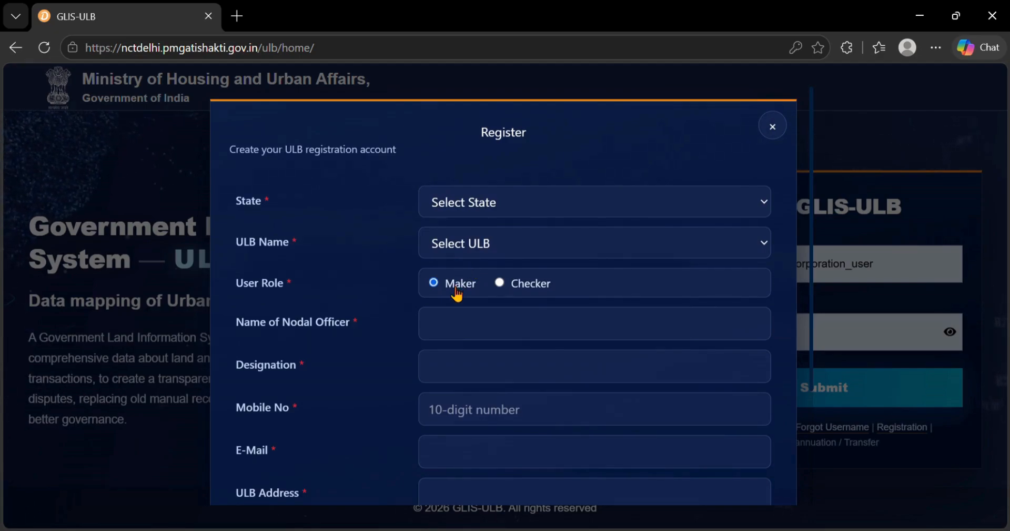
{"action": "left_click", "coordinate": [499, 284]}
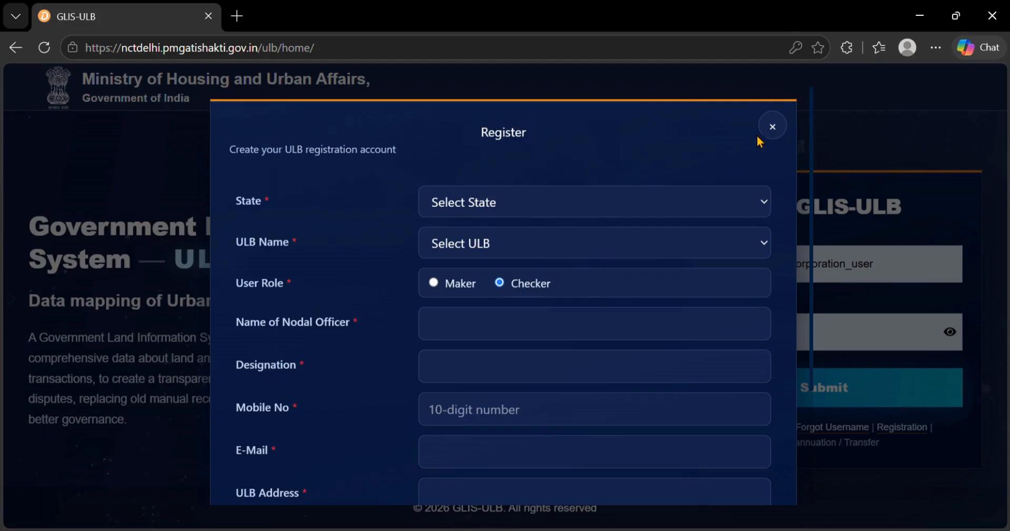
{"action": "left_click", "coordinate": [772, 128]}
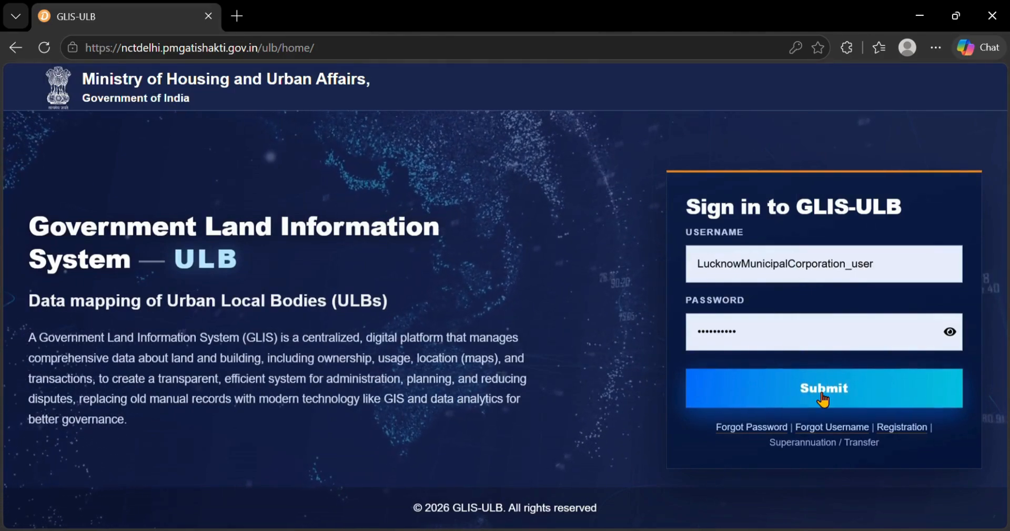
Step: Submit the sign-in details and enter the displayed captcha code
{"action": "left_click", "coordinate": [824, 399]}
{"action": "left_click", "coordinate": [785, 342]}
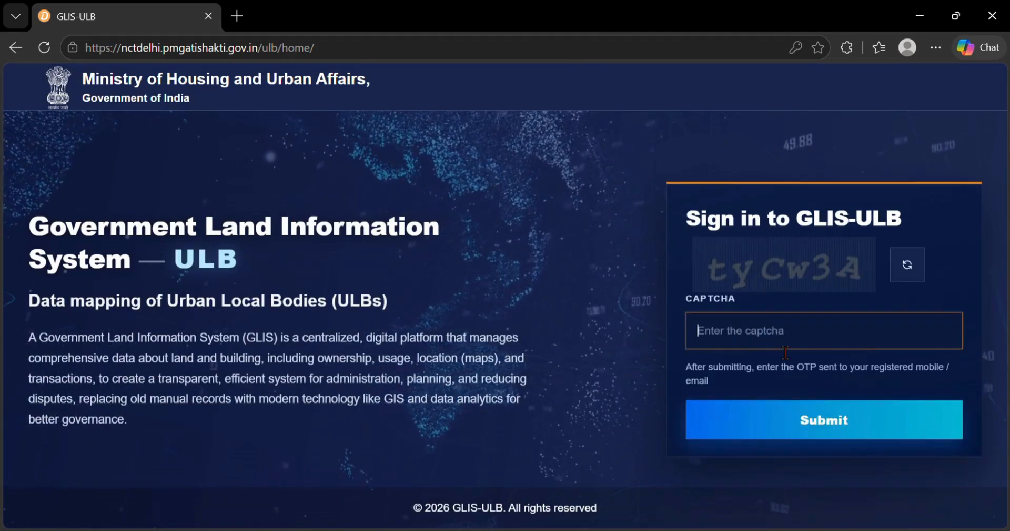
{"action": "type", "text": "tyCw2A"}
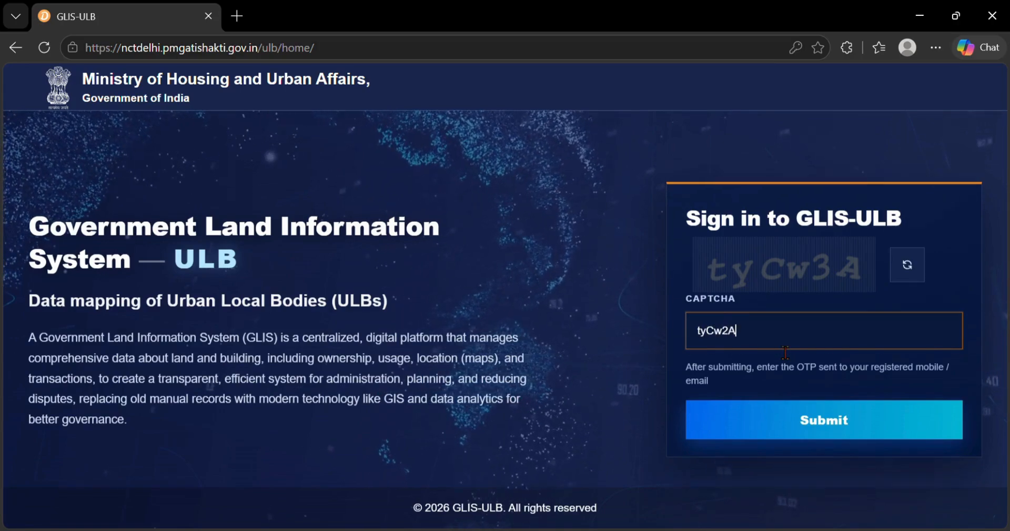
{"action": "key", "text": "Return"}
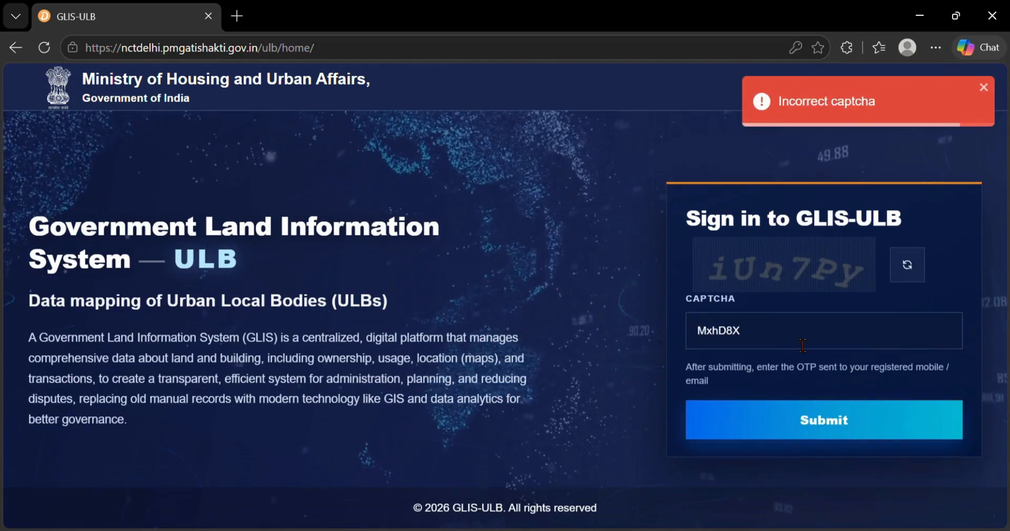
Step: Replace the rejected captcha with the newly shown code and resubmit
{"action": "triple_click", "coordinate": [803, 345]}
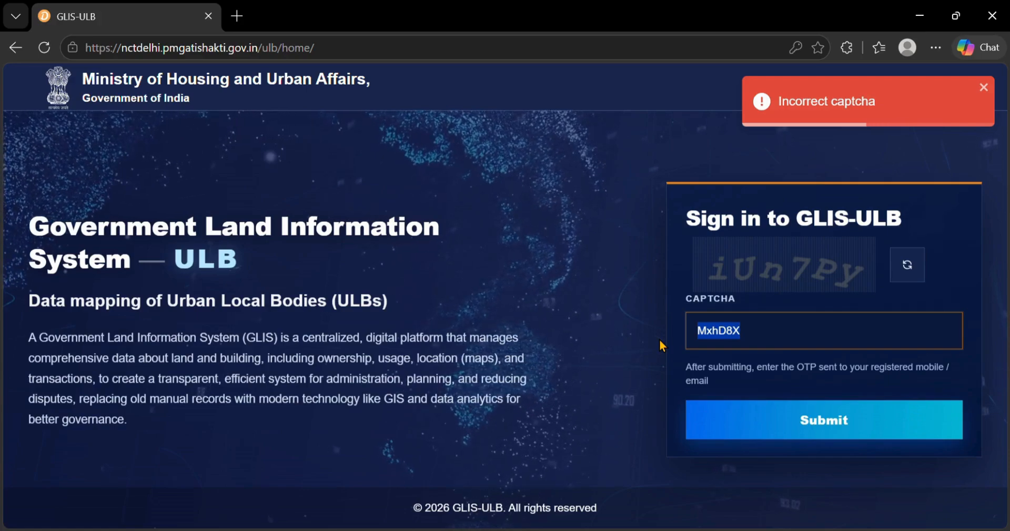
{"action": "type", "text": "iUn7"}
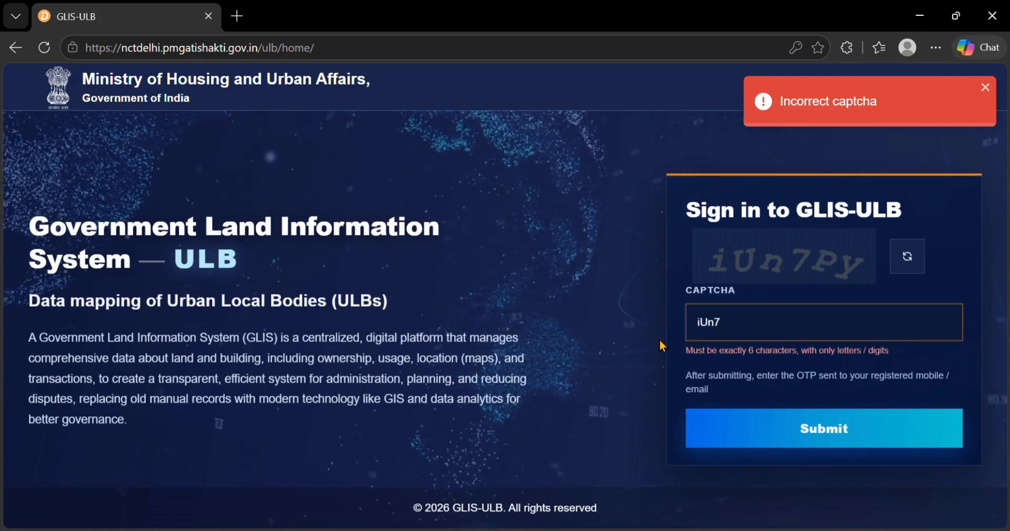
{"action": "type", "text": "Py"}
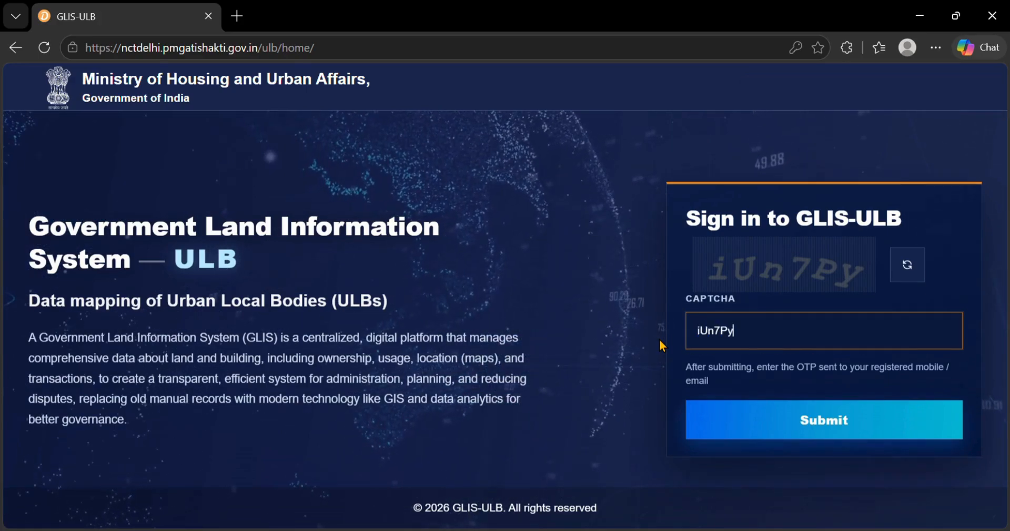
{"action": "key", "text": "Return"}
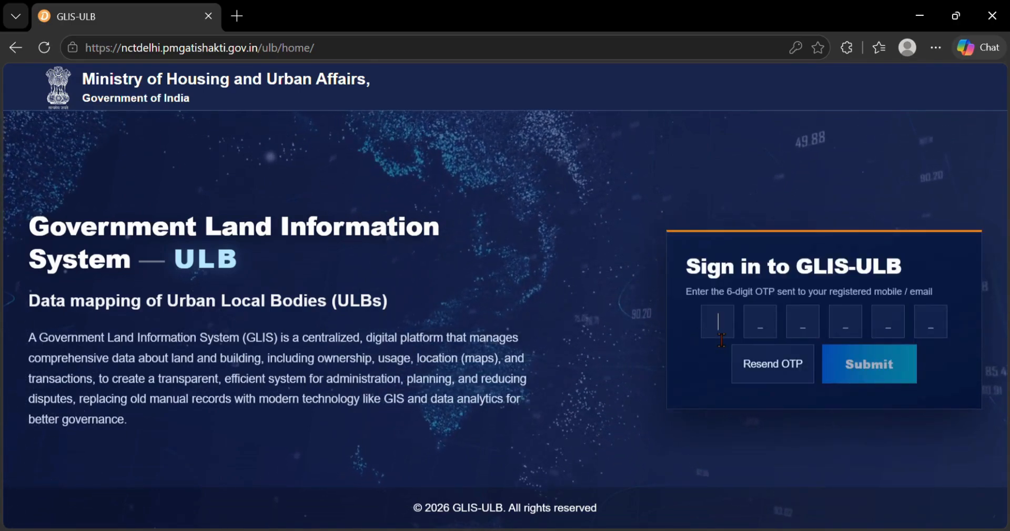
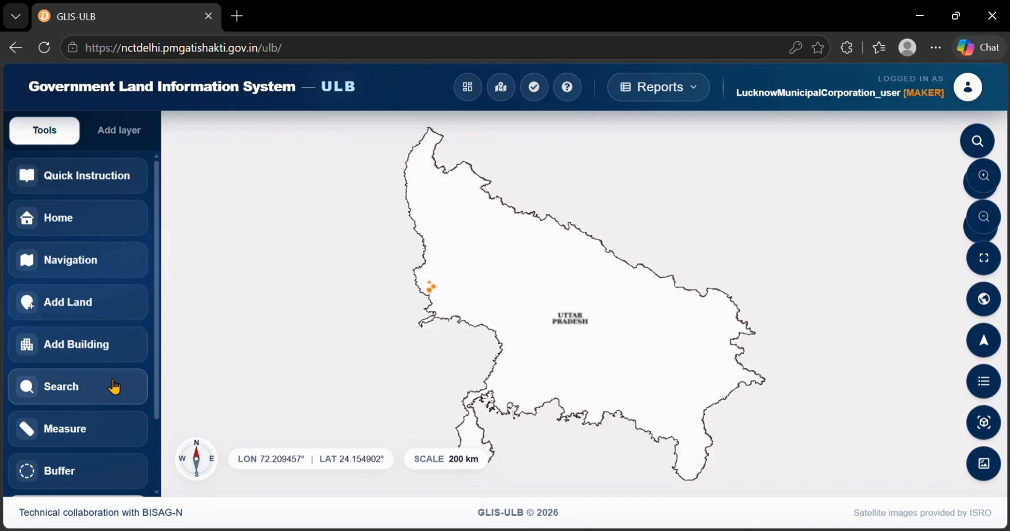
Step: Set the map scale to 1:9000 in Scale Map, then close the panel
{"action": "scroll", "coordinate": [113, 386], "scroll_direction": "down", "scroll_amount": 2}
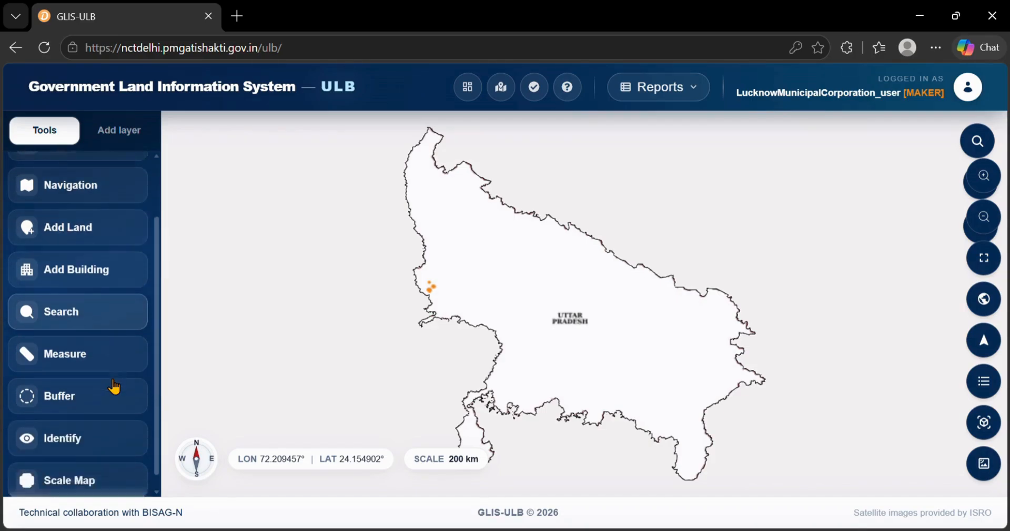
{"action": "left_click", "coordinate": [110, 478]}
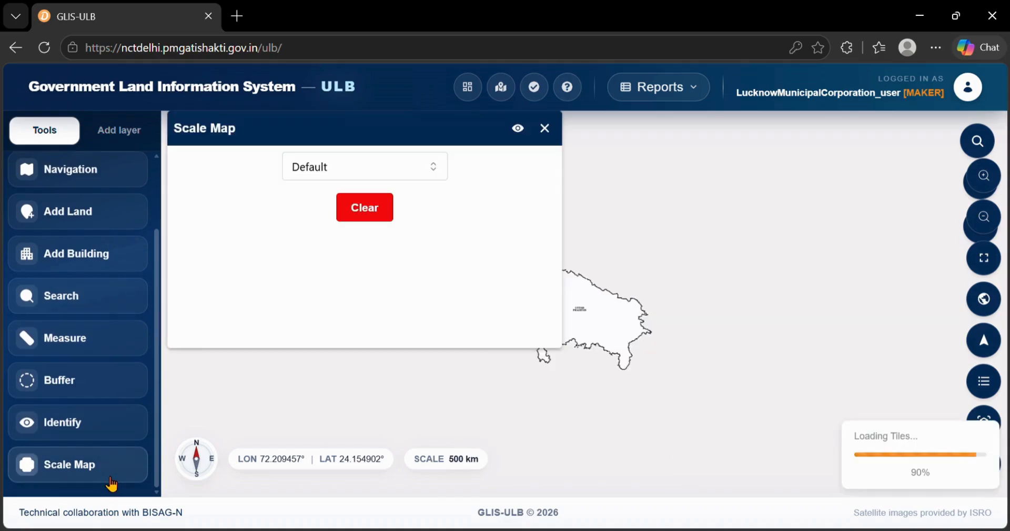
{"action": "left_click", "coordinate": [338, 168]}
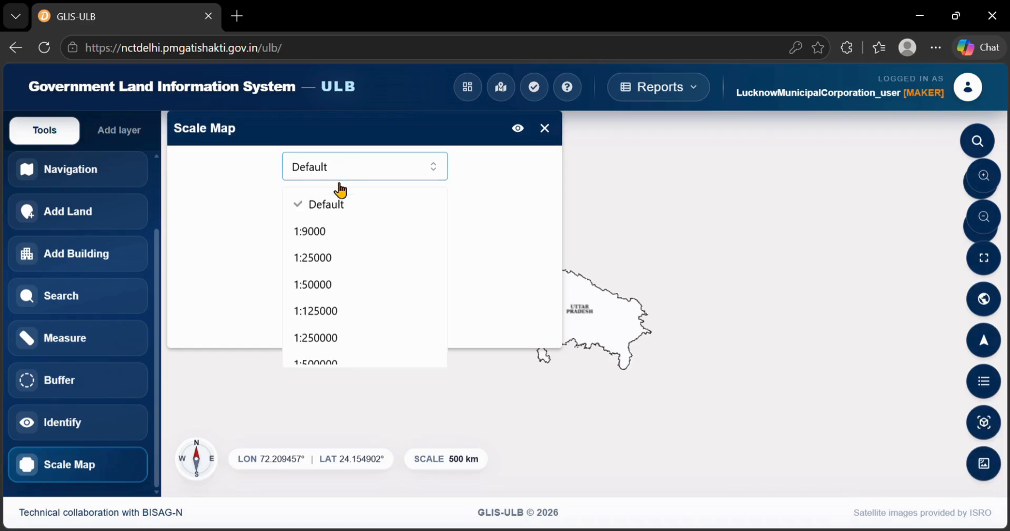
{"action": "left_click", "coordinate": [344, 232]}
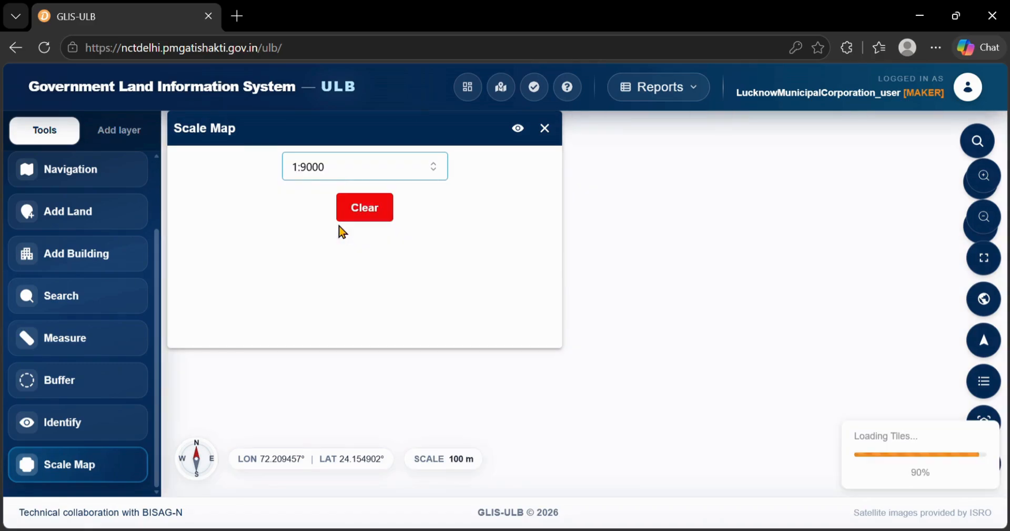
{"action": "left_click", "coordinate": [554, 132]}
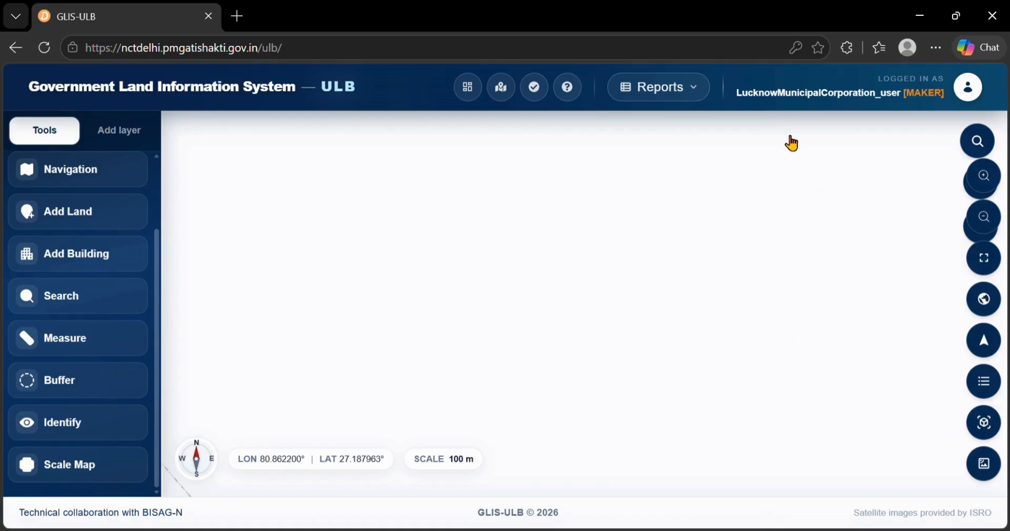
Step: Zoom the map out to 500 m around Mau and show the satellite basemap choices
{"action": "left_click", "coordinate": [649, 93]}
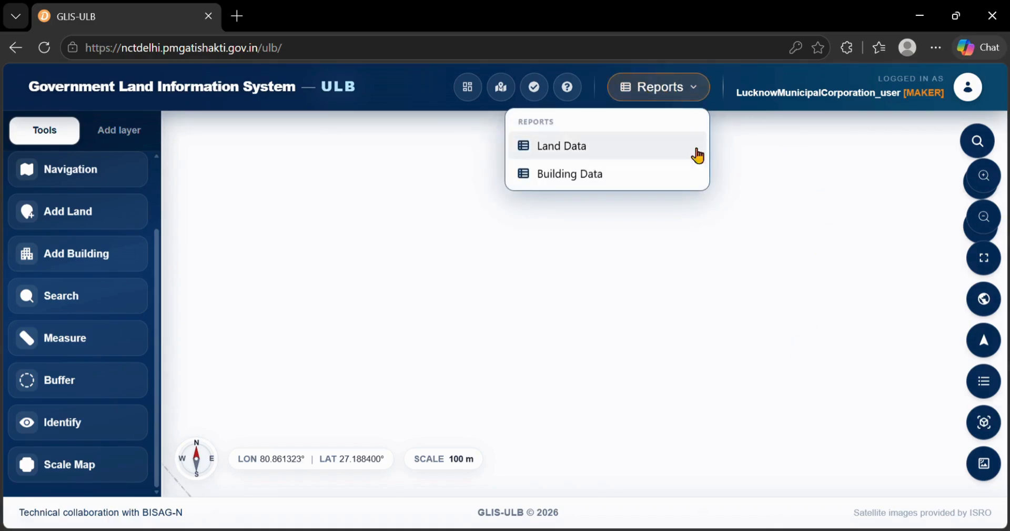
{"action": "left_click", "coordinate": [619, 329]}
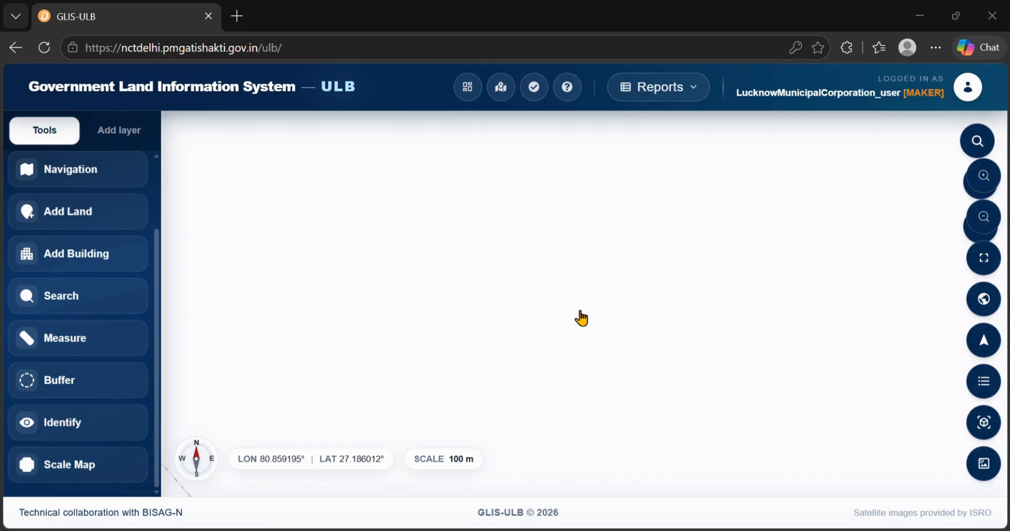
{"action": "scroll", "coordinate": [583, 319], "scroll_direction": "down", "scroll_amount": 2}
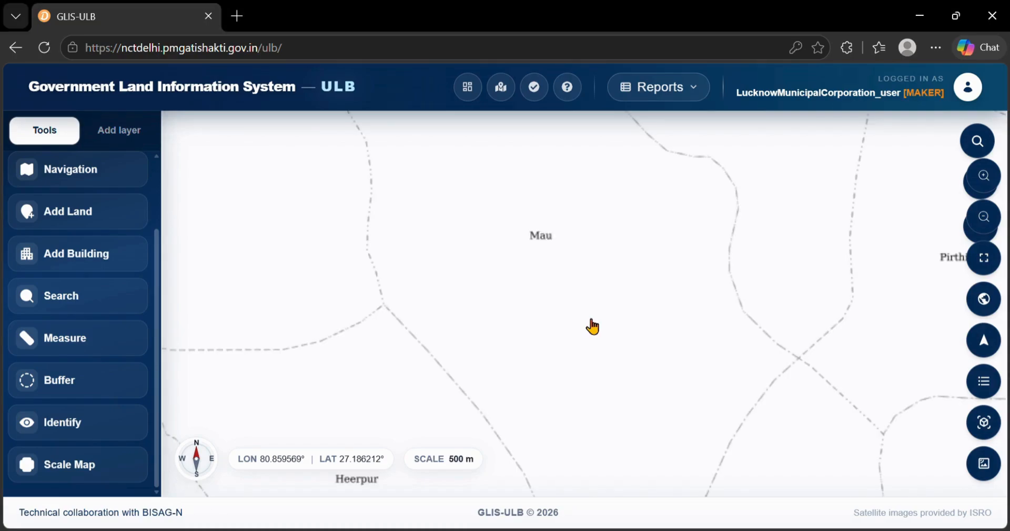
{"action": "left_click", "coordinate": [982, 464]}
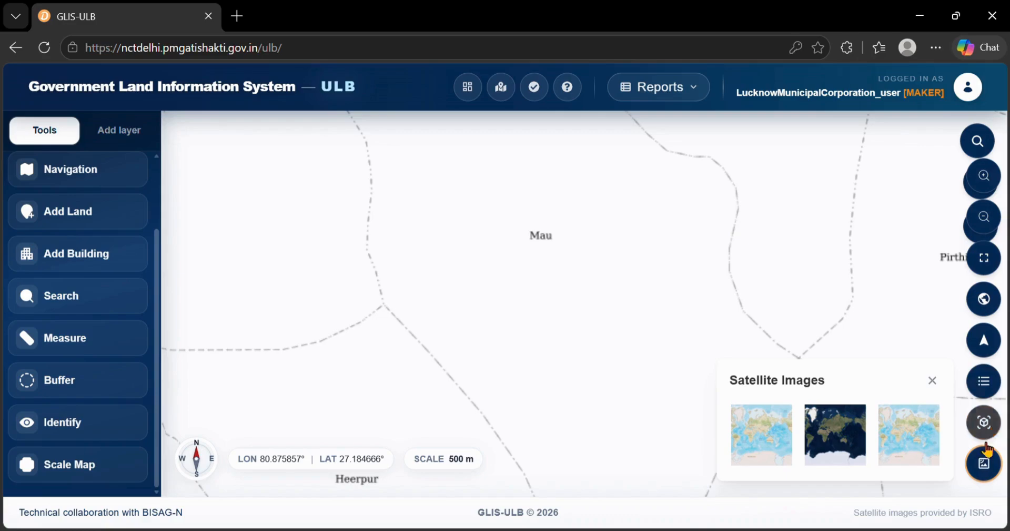
Step: Switch the map background to Google Satellite imagery and bring up place search
{"action": "left_click", "coordinate": [843, 436]}
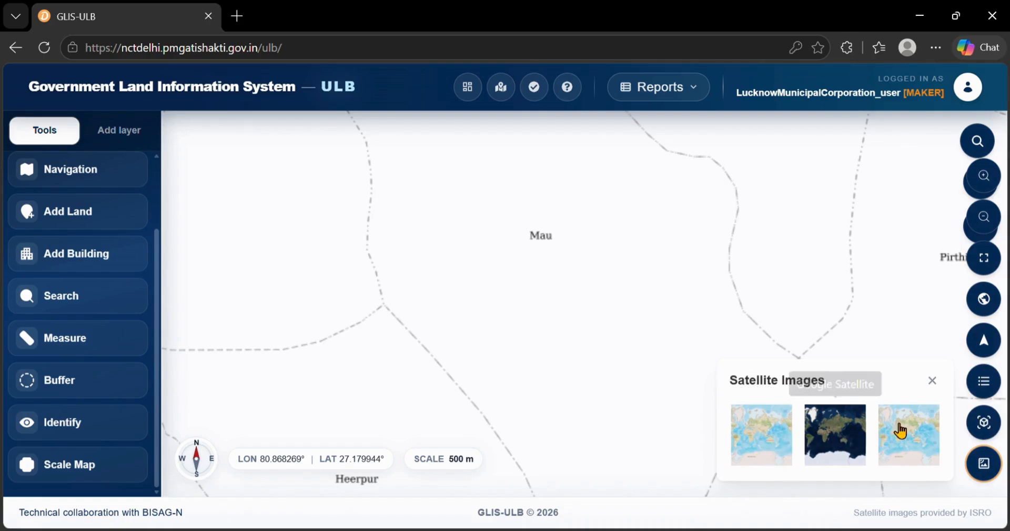
{"action": "left_click", "coordinate": [835, 432]}
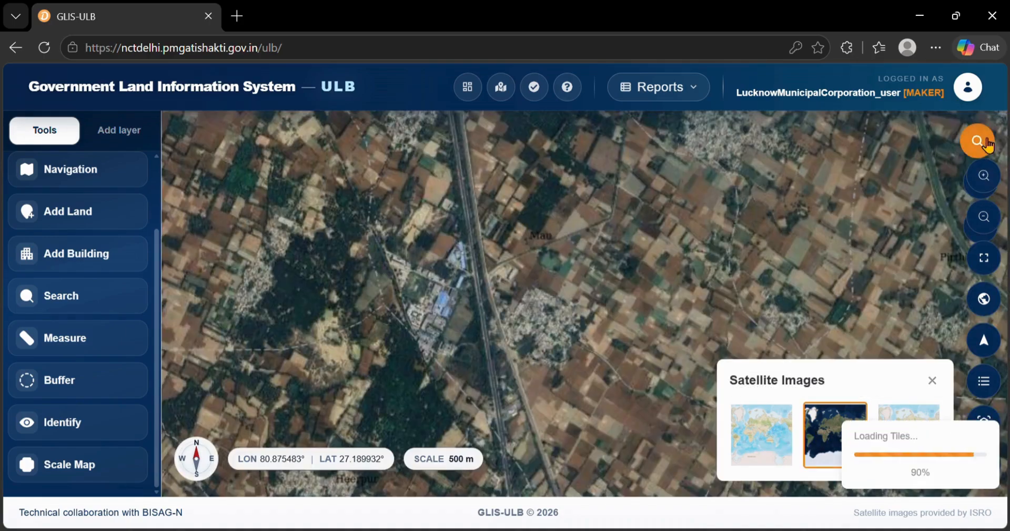
{"action": "left_click", "coordinate": [986, 143]}
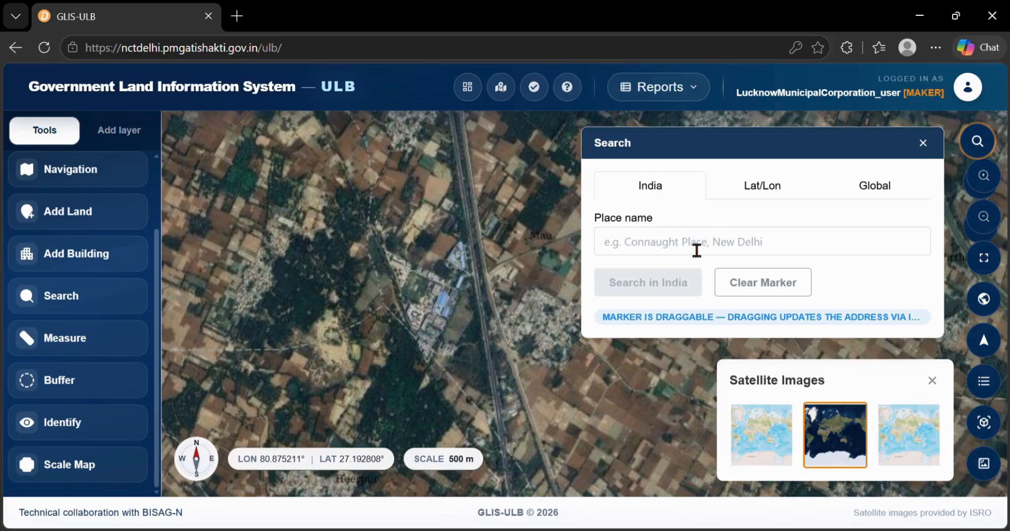
Step: Search 'lucknow nagar nigam' within India and zoom to the Nagar Nigam result
{"action": "left_click", "coordinate": [673, 240]}
{"action": "type", "text": "luckn"}
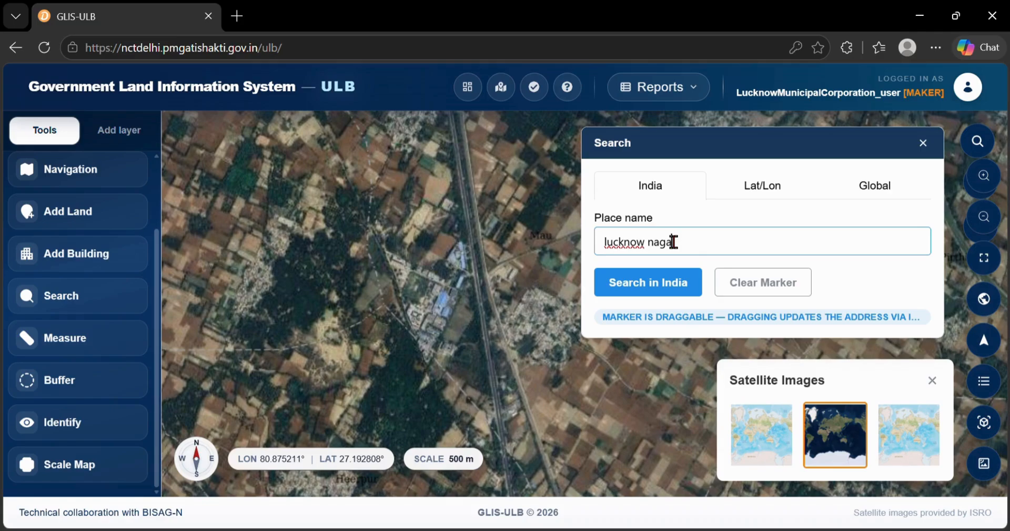
{"action": "type", "text": "ow nagar nigam"}
{"action": "key", "text": "Return"}
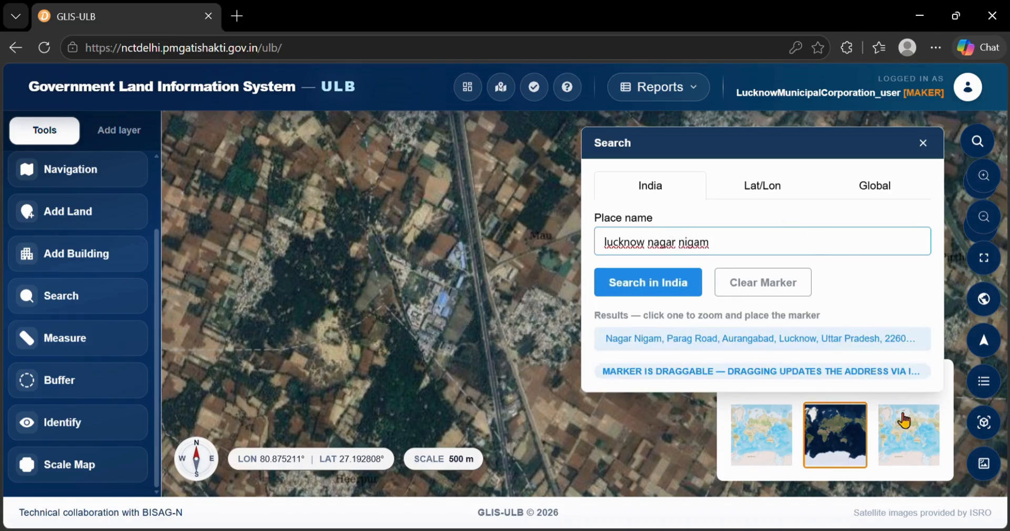
{"action": "left_click", "coordinate": [672, 297]}
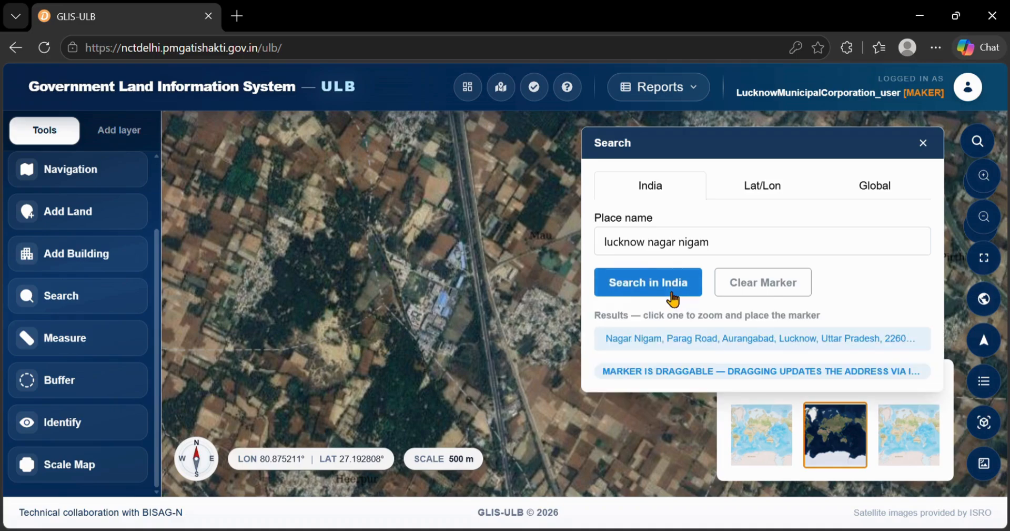
{"action": "left_click", "coordinate": [678, 341]}
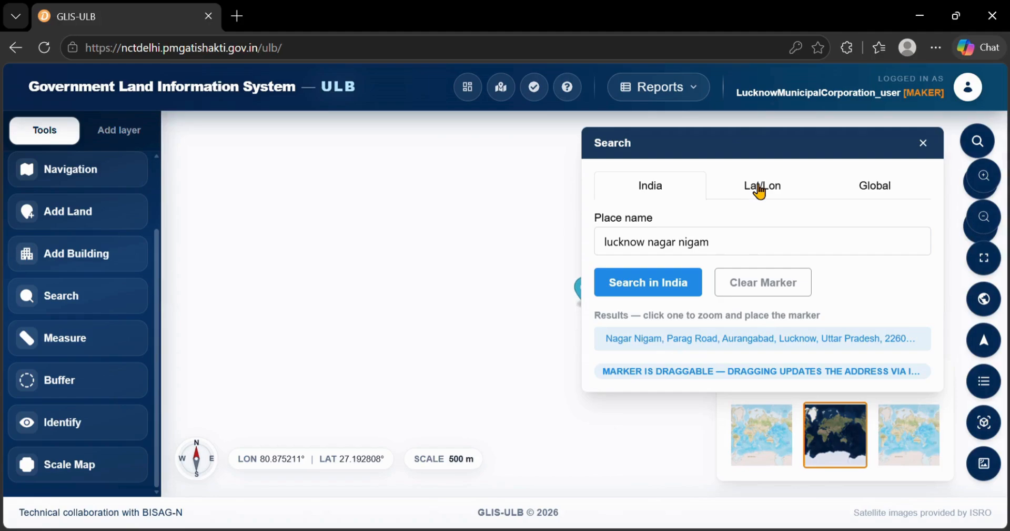
Step: Drop a marker at the result's coordinates via Lat/Lon search, then close search
{"action": "left_click", "coordinate": [759, 188]}
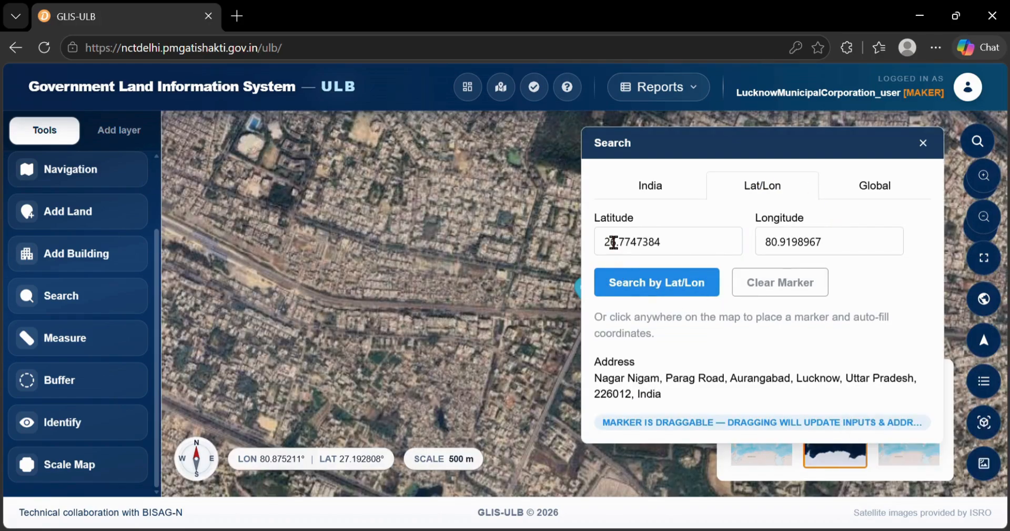
{"action": "left_click", "coordinate": [649, 275]}
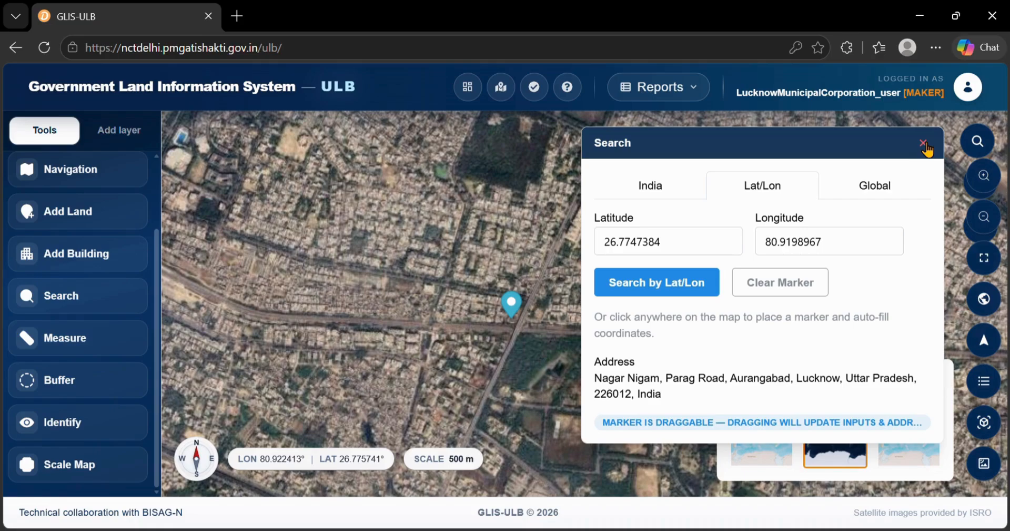
{"action": "left_click_drag", "start_coordinate": [596, 399], "coordinate": [642, 406]}
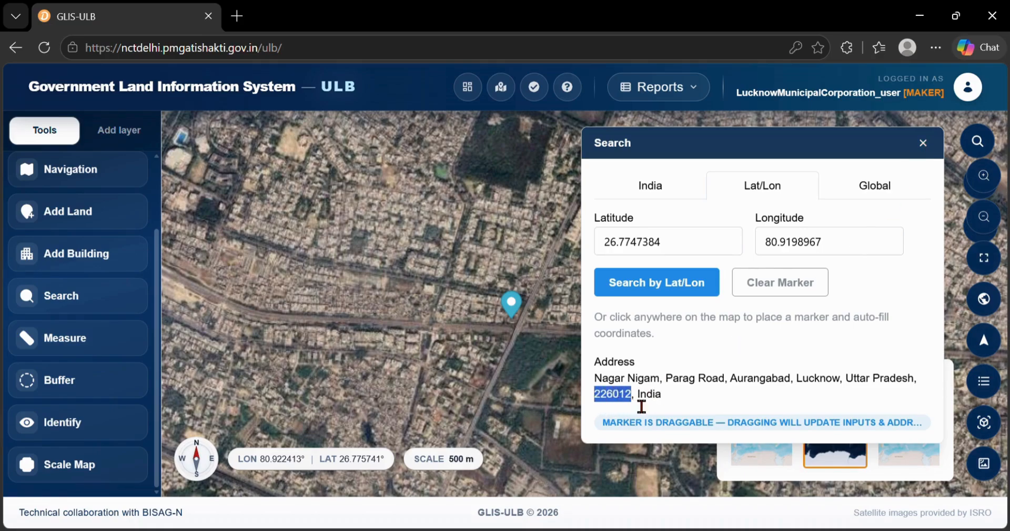
{"action": "left_click", "coordinate": [852, 329]}
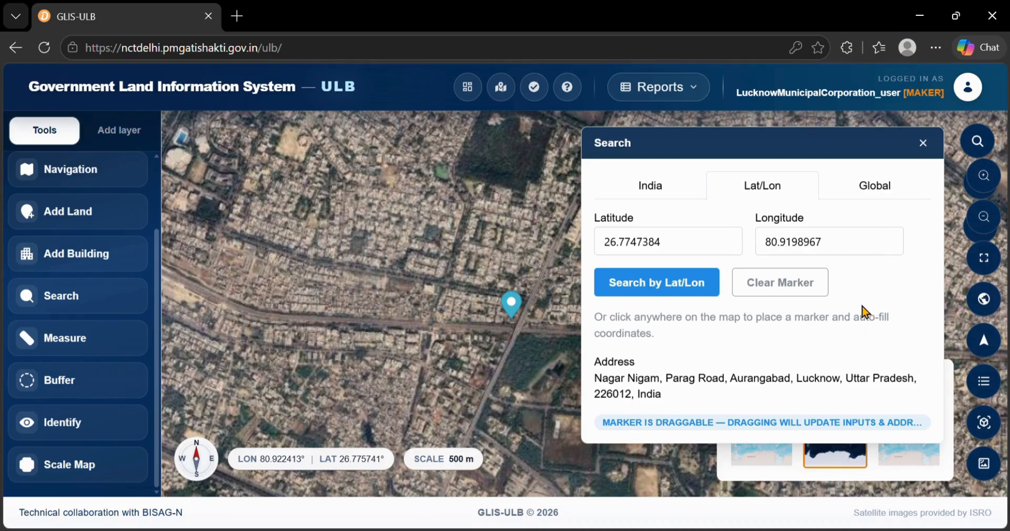
{"action": "left_click", "coordinate": [923, 143]}
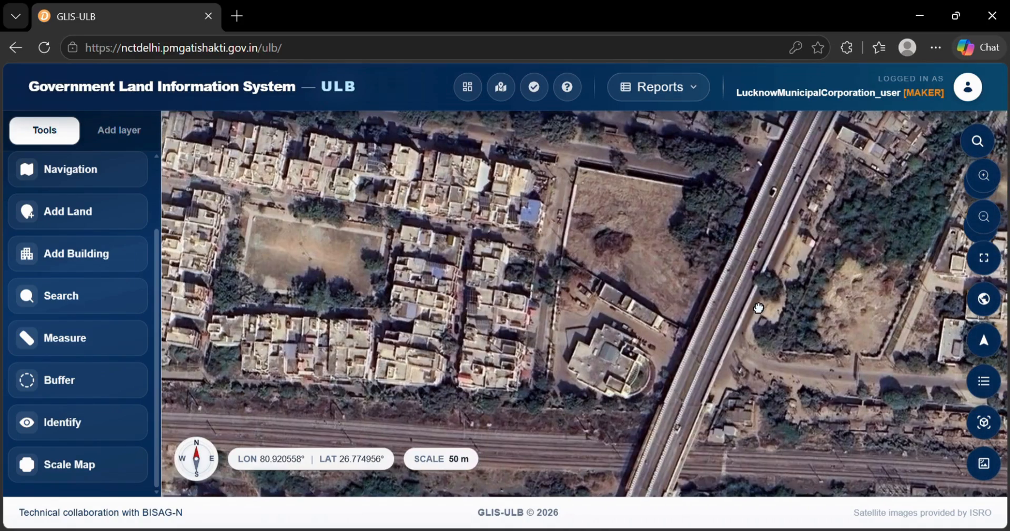
Step: Open Add Land and draw a four-corner boundary polygon around the plot beside the flyover
{"action": "left_click_drag", "start_coordinate": [759, 308], "coordinate": [778, 310]}
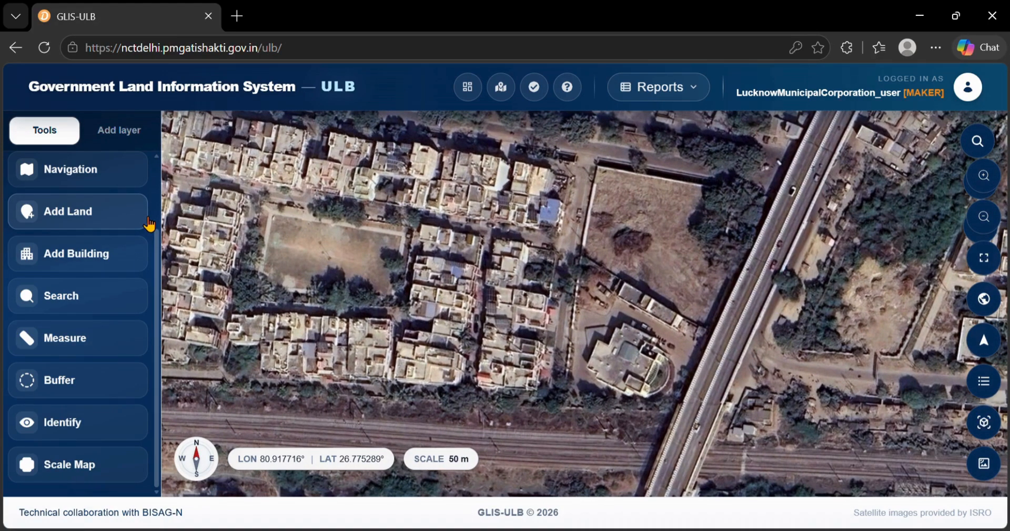
{"action": "left_click", "coordinate": [146, 219]}
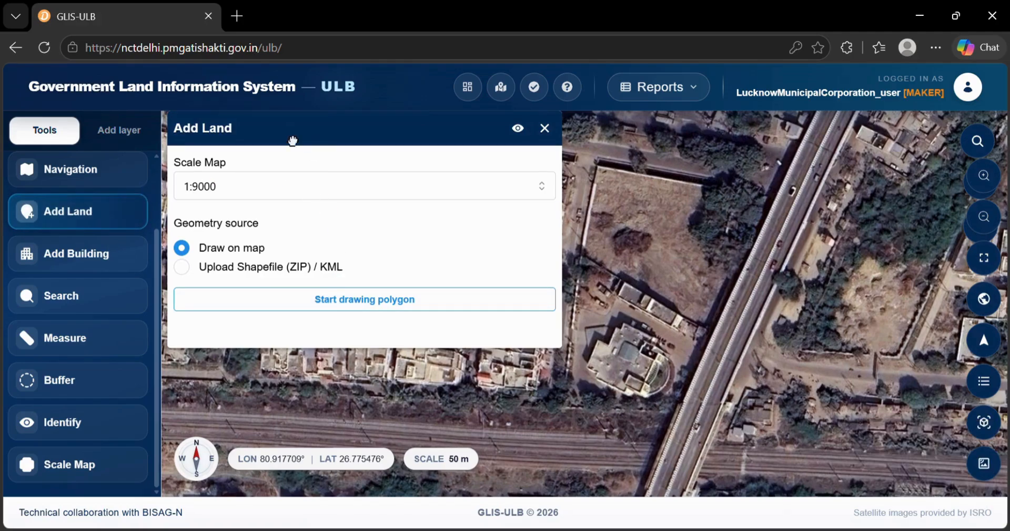
{"action": "left_click_drag", "start_coordinate": [292, 140], "coordinate": [179, 100]}
{"action": "left_click", "coordinate": [256, 269]}
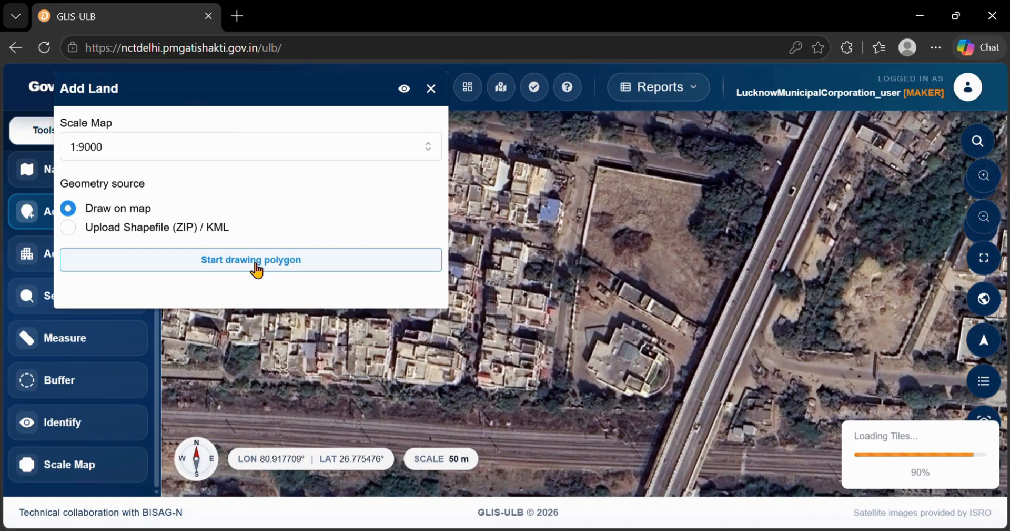
{"action": "left_click", "coordinate": [598, 166]}
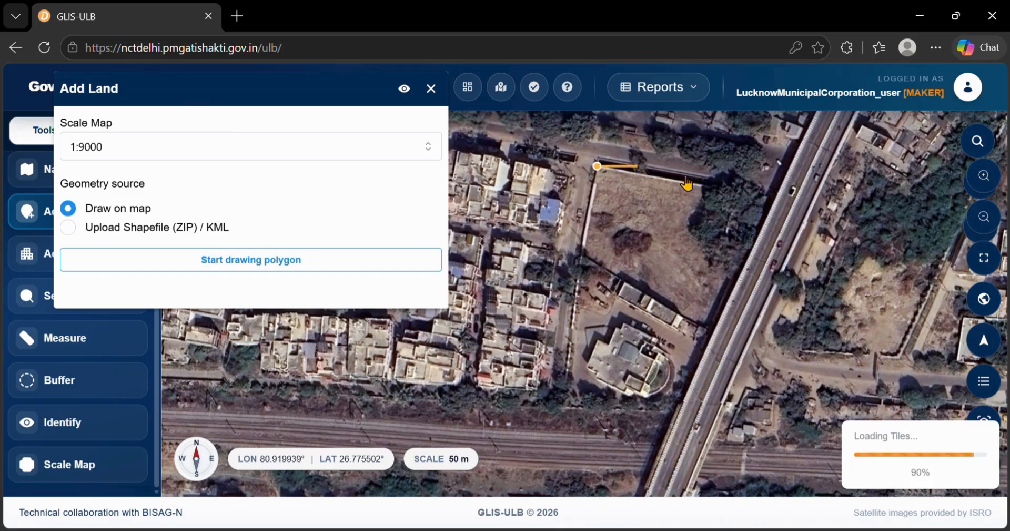
{"action": "left_click", "coordinate": [764, 197]}
{"action": "left_click", "coordinate": [671, 407]}
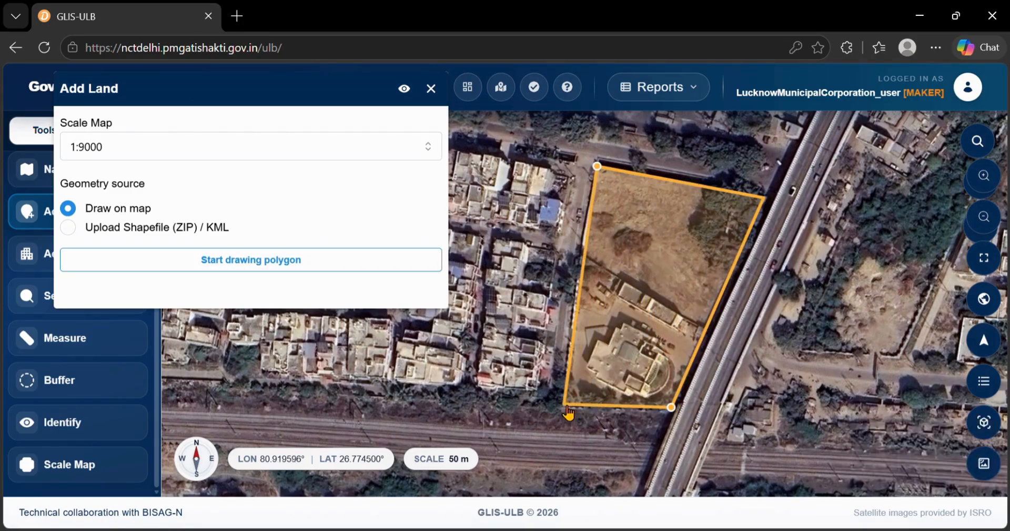
{"action": "left_click", "coordinate": [550, 405]}
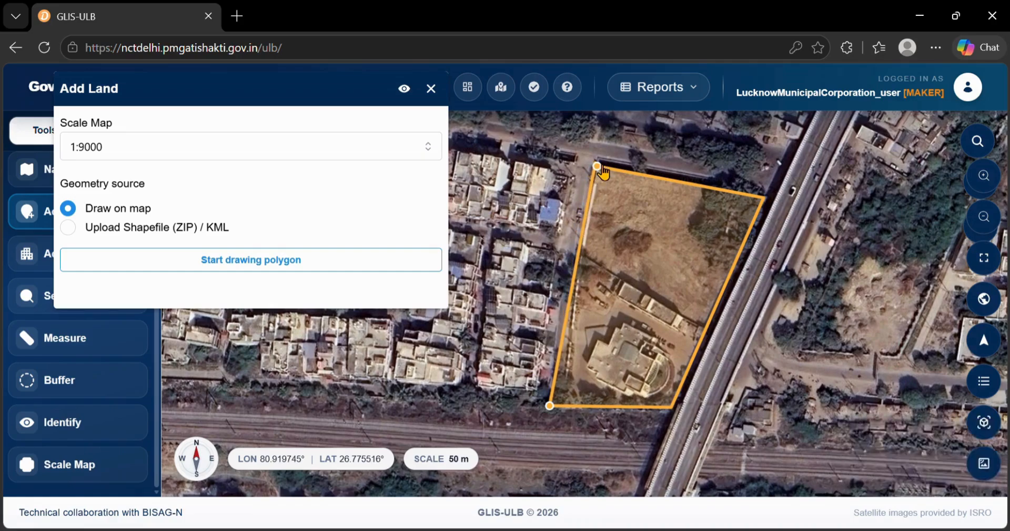
{"action": "left_click", "coordinate": [598, 167]}
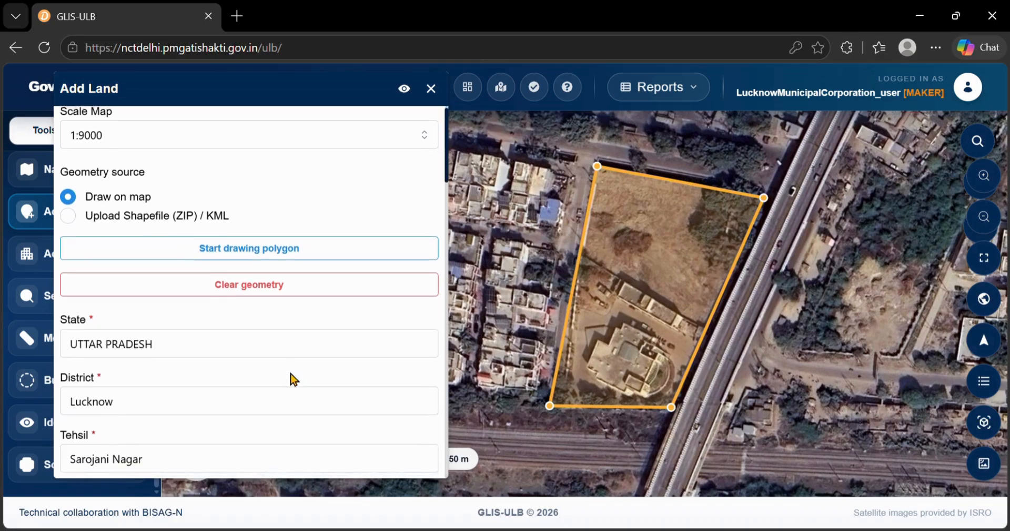
Step: Add a vertex bending the polygon's left edge outward, then review the form fields
{"action": "scroll", "coordinate": [291, 373], "scroll_direction": "down", "scroll_amount": 4}
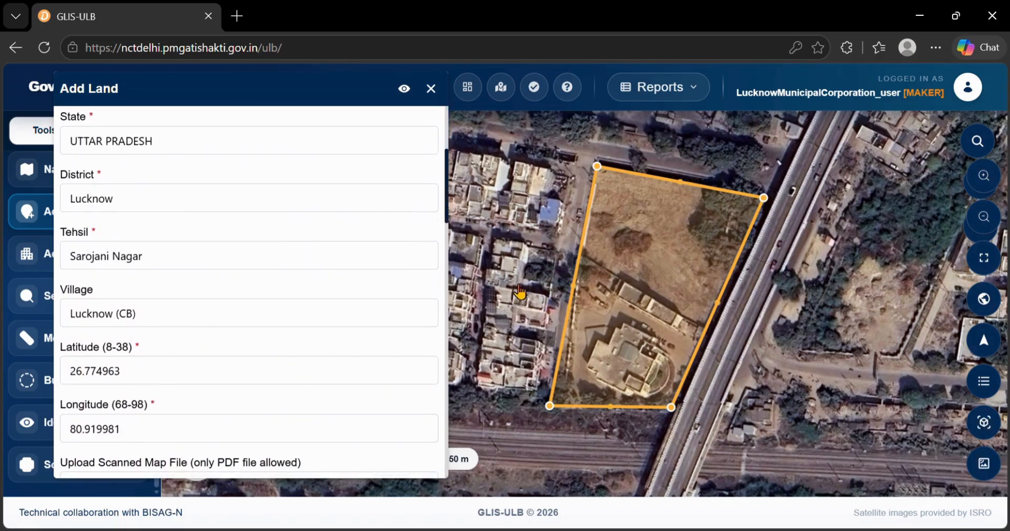
{"action": "mouse_move", "coordinate": [574, 286]}
{"action": "left_mouse_down"}
{"action": "mouse_move", "coordinate": [539, 284]}
{"action": "mouse_move", "coordinate": [584, 300]}
{"action": "left_mouse_up"}
{"action": "scroll", "coordinate": [303, 178], "scroll_direction": "up", "scroll_amount": 4}
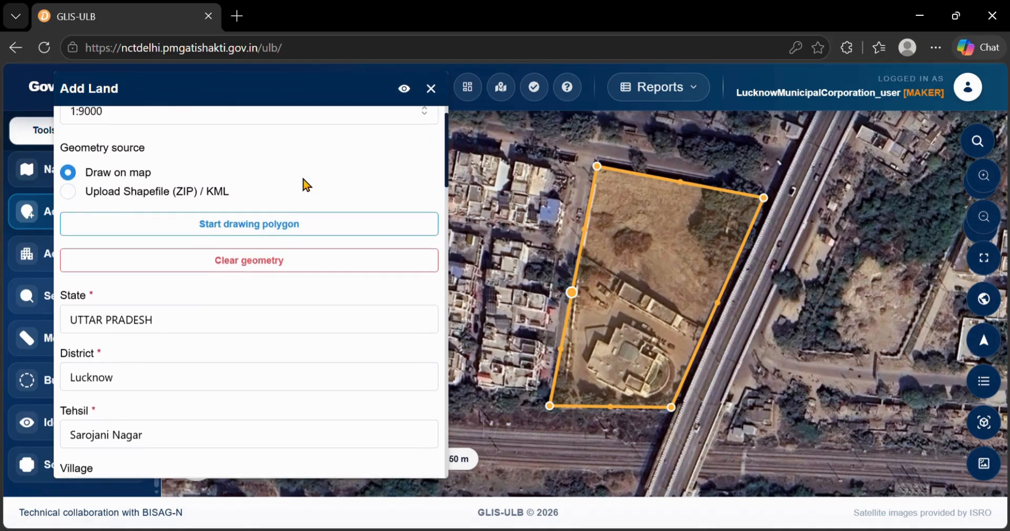
{"action": "scroll", "coordinate": [303, 179], "scroll_direction": "down", "scroll_amount": 1}
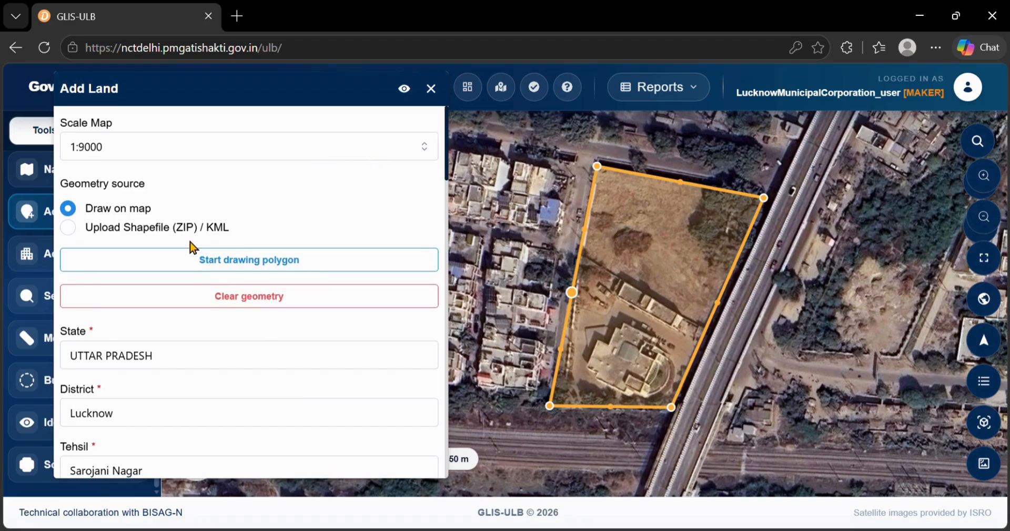
{"action": "scroll", "coordinate": [191, 244], "scroll_direction": "down", "scroll_amount": 4}
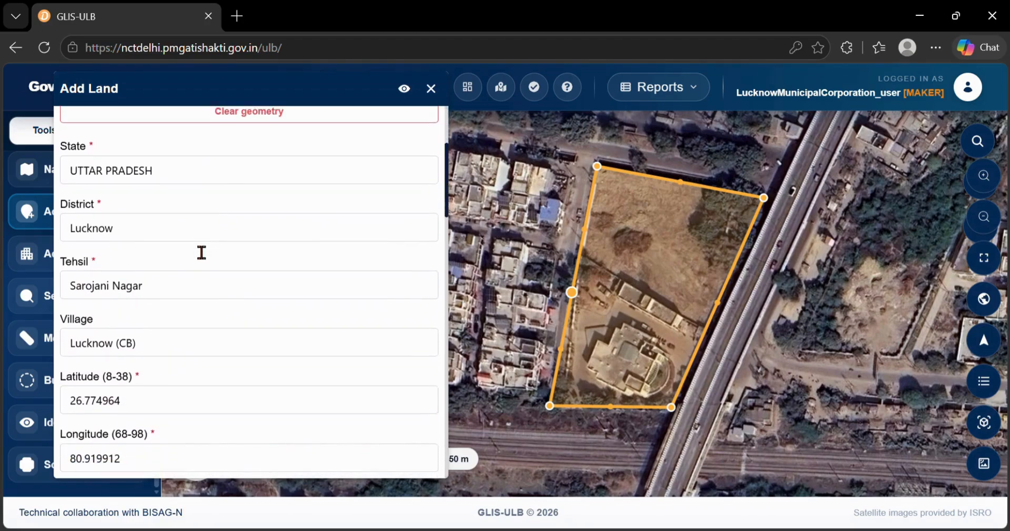
{"action": "scroll", "coordinate": [190, 246], "scroll_direction": "down", "scroll_amount": 1}
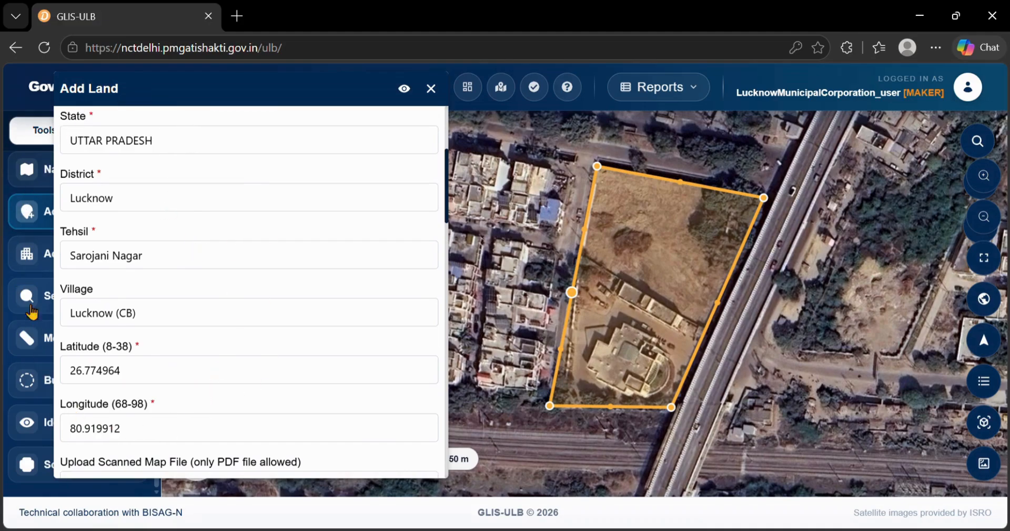
{"action": "scroll", "coordinate": [255, 421], "scroll_direction": "down", "scroll_amount": 7}
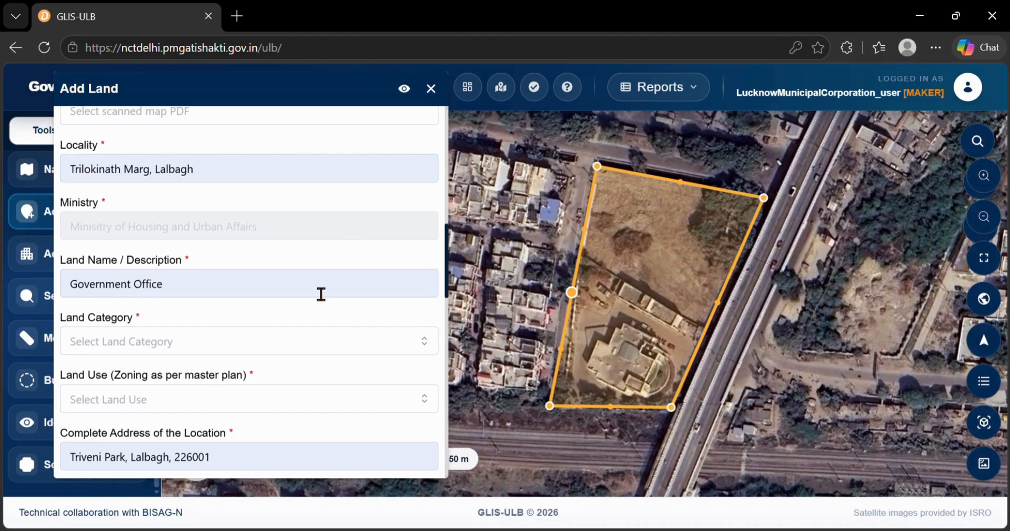
{"action": "scroll", "coordinate": [321, 293], "scroll_direction": "down", "scroll_amount": 1}
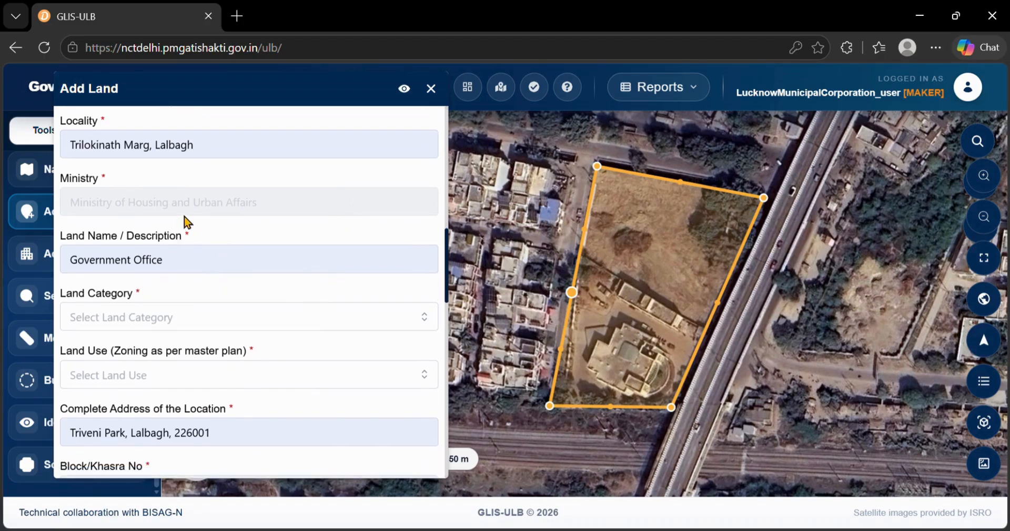
Step: Set the Land Category to Government Office
{"action": "scroll", "coordinate": [223, 228], "scroll_direction": "down", "scroll_amount": 2}
{"action": "left_click", "coordinate": [223, 230]}
{"action": "scroll", "coordinate": [206, 369], "scroll_direction": "down", "scroll_amount": 1}
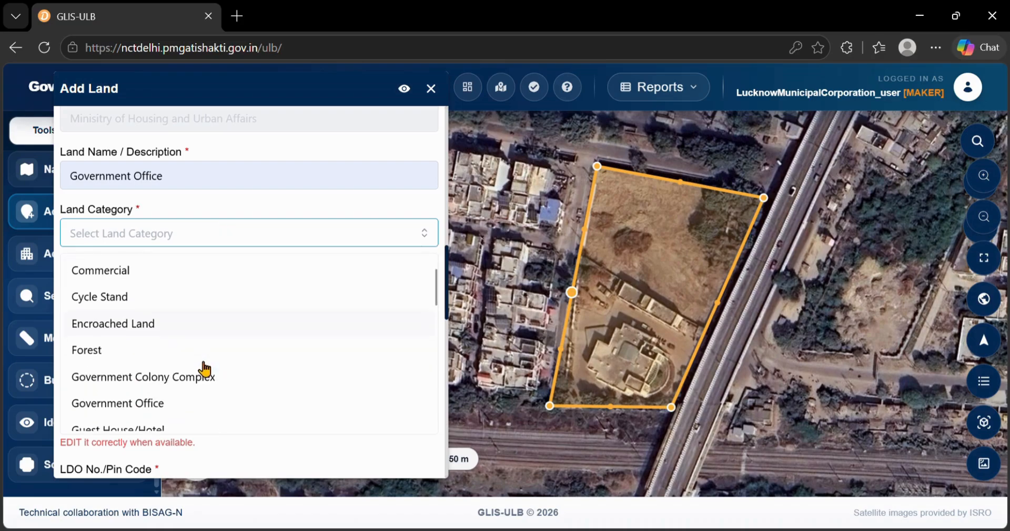
{"action": "scroll", "coordinate": [205, 368], "scroll_direction": "down", "scroll_amount": 3}
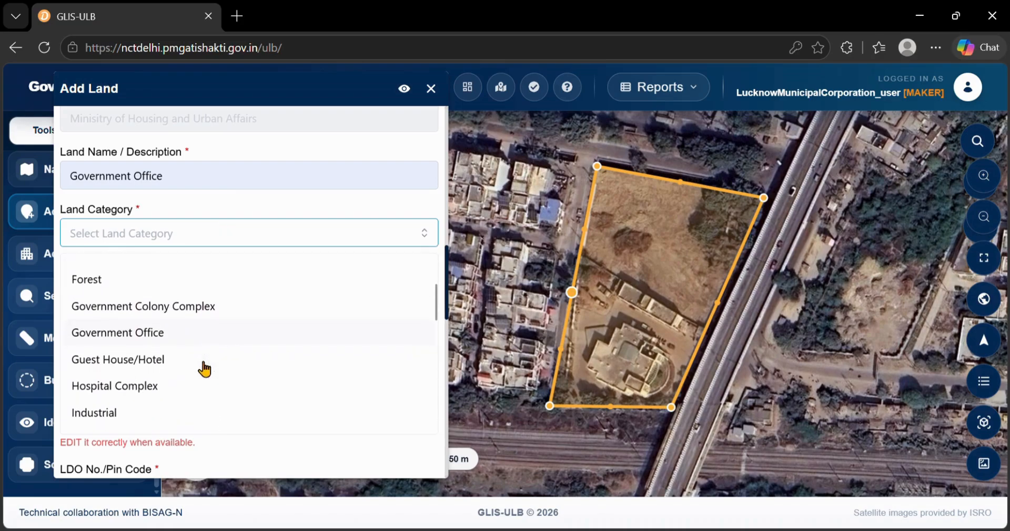
{"action": "left_click", "coordinate": [193, 339]}
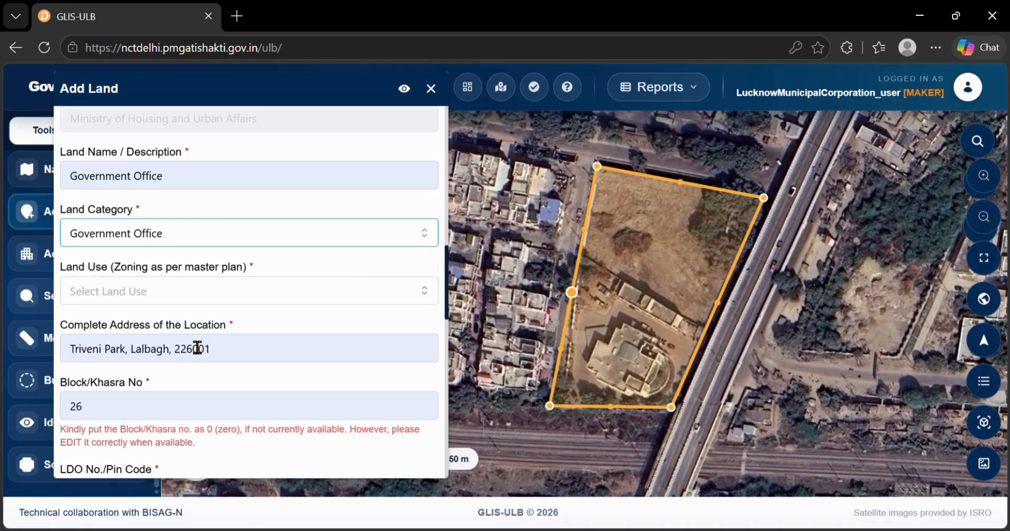
Step: Set the master-plan Land Use zoning to Government
{"action": "scroll", "coordinate": [247, 363], "scroll_direction": "down", "scroll_amount": 1}
{"action": "left_click", "coordinate": [228, 281]}
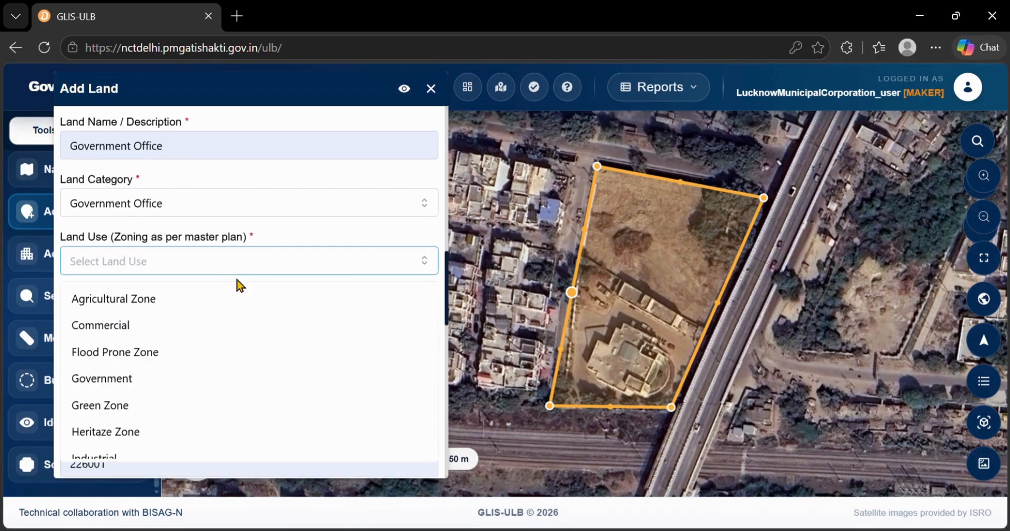
{"action": "scroll", "coordinate": [248, 398], "scroll_direction": "down", "scroll_amount": 4}
{"action": "scroll", "coordinate": [249, 399], "scroll_direction": "down", "scroll_amount": 6}
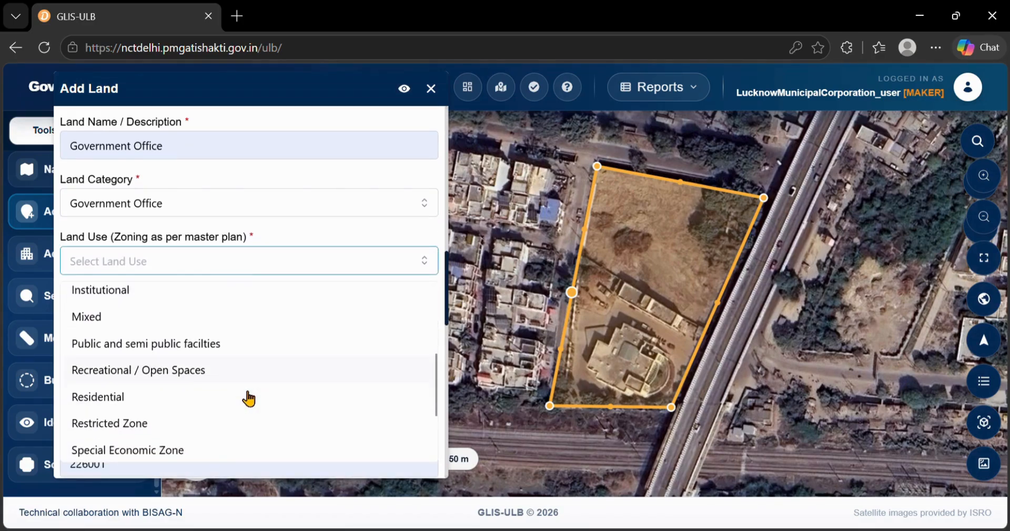
{"action": "scroll", "coordinate": [248, 398], "scroll_direction": "up", "scroll_amount": 5}
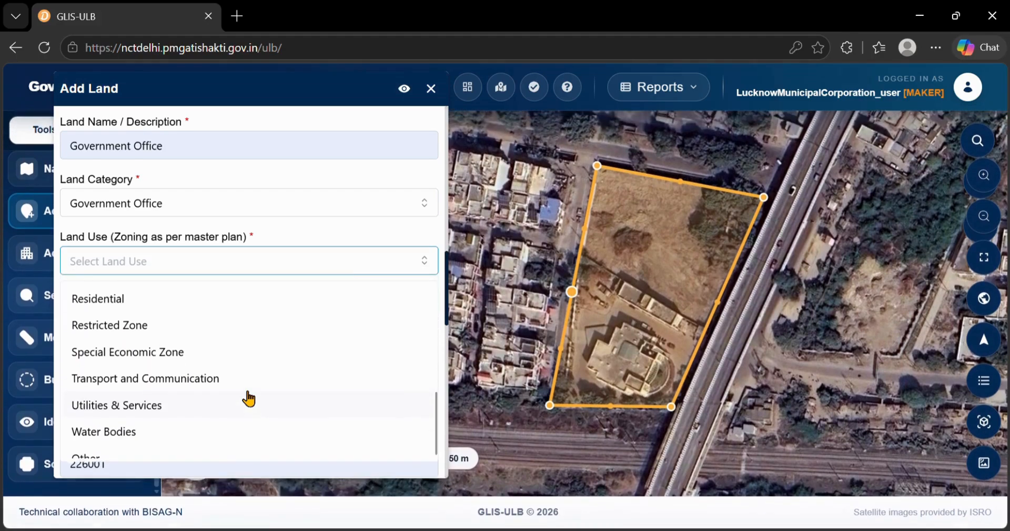
{"action": "scroll", "coordinate": [248, 398], "scroll_direction": "up", "scroll_amount": 2}
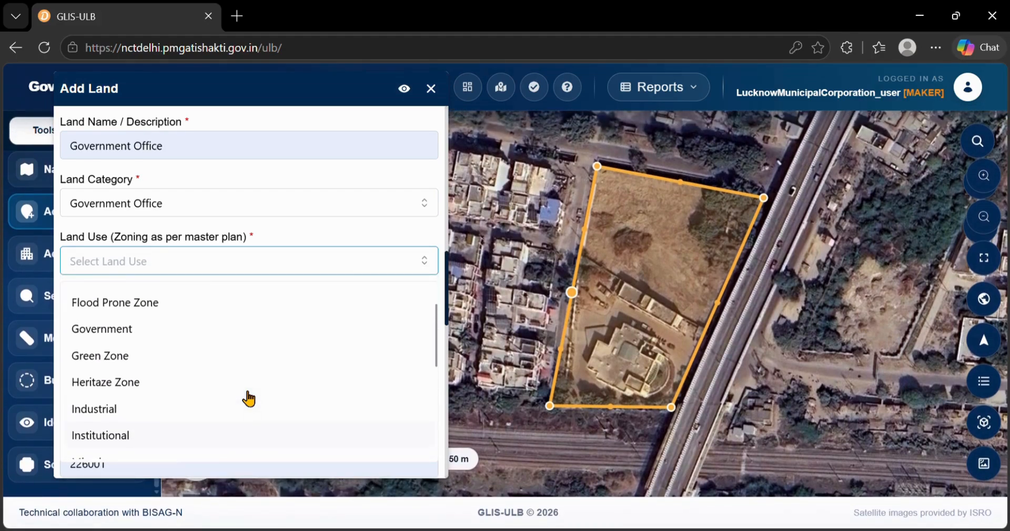
{"action": "left_click", "coordinate": [193, 358]}
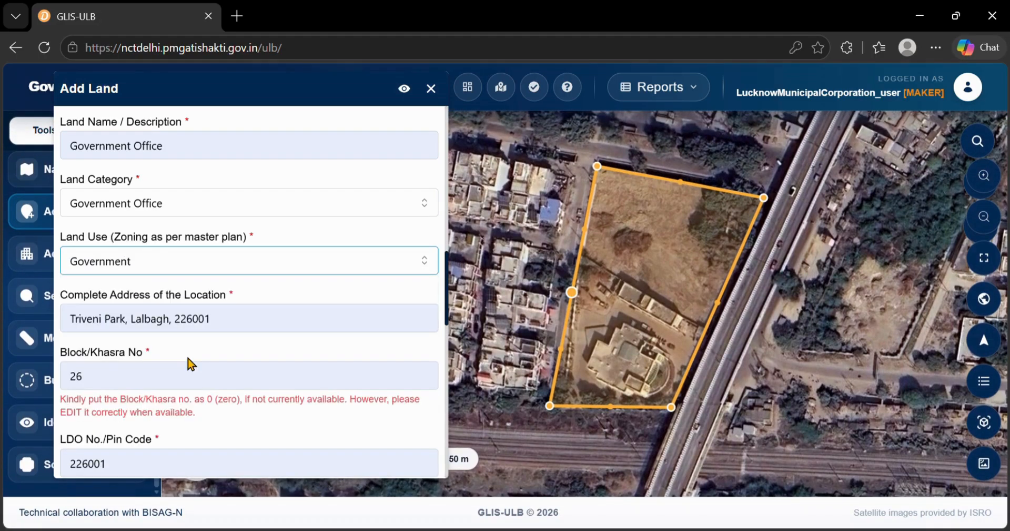
{"action": "scroll", "coordinate": [266, 346], "scroll_direction": "down", "scroll_amount": 2}
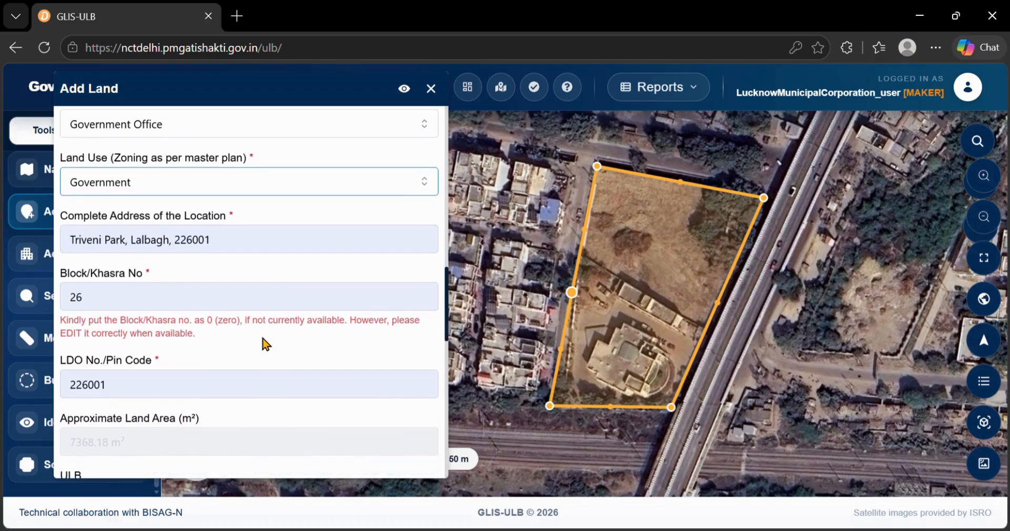
Step: Check the filled-in address text, leaving it unchanged
{"action": "left_click_drag", "start_coordinate": [247, 253], "coordinate": [37, 257]}
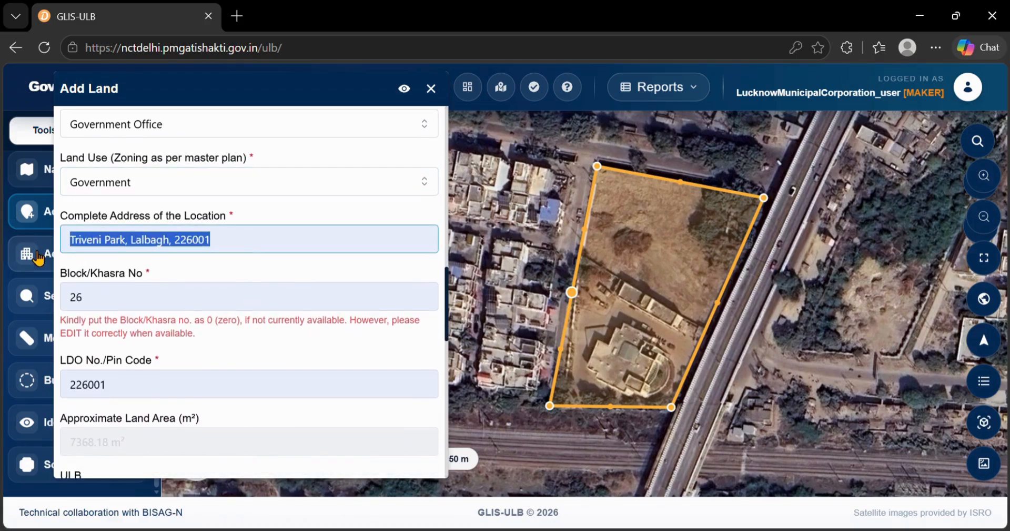
{"action": "left_click", "coordinate": [251, 238]}
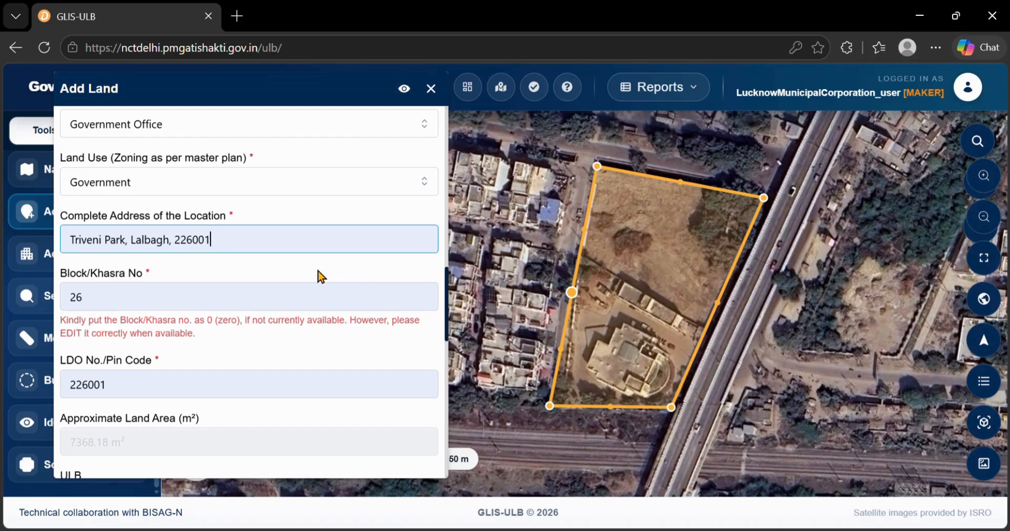
{"action": "scroll", "coordinate": [235, 352], "scroll_direction": "down", "scroll_amount": 3}
{"action": "scroll", "coordinate": [242, 343], "scroll_direction": "down", "scroll_amount": 2}
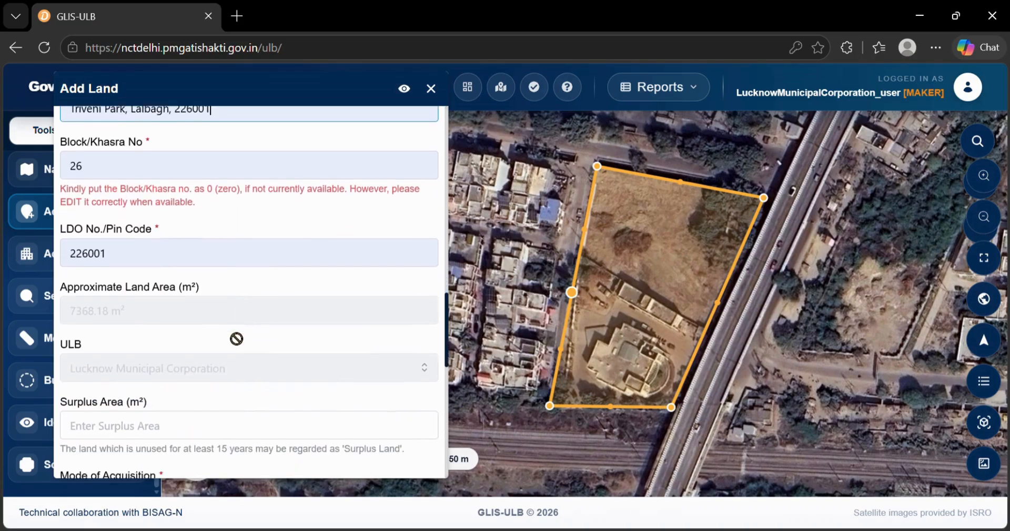
{"action": "scroll", "coordinate": [234, 369], "scroll_direction": "down", "scroll_amount": 2}
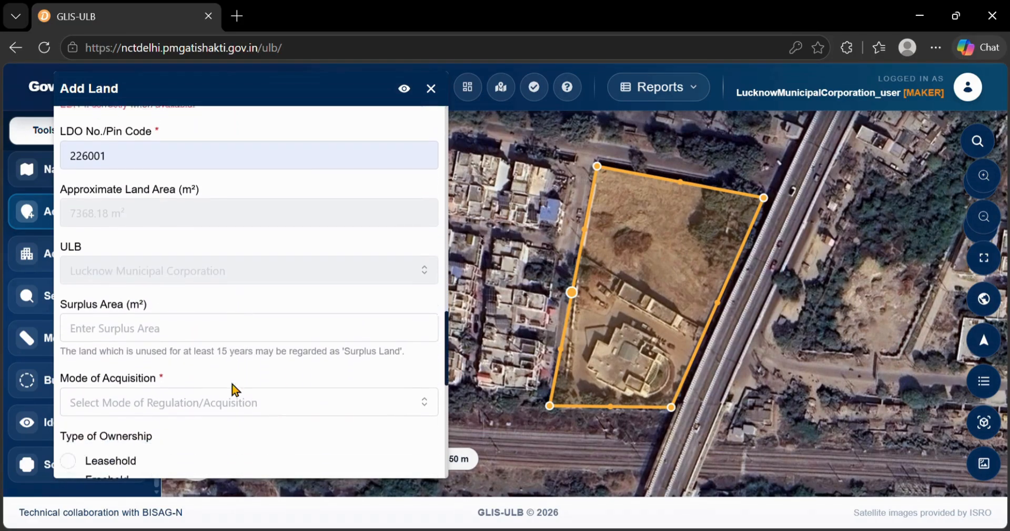
Step: Set acquisition mode to Allotted and ownership to Freehold, then save the land record
{"action": "left_click", "coordinate": [234, 387]}
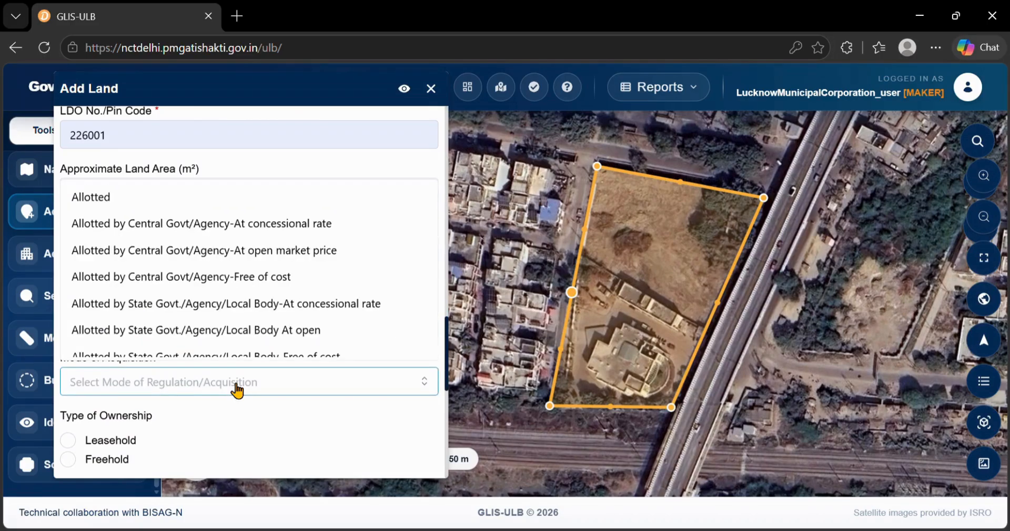
{"action": "left_click", "coordinate": [181, 198]}
{"action": "scroll", "coordinate": [211, 404], "scroll_direction": "down", "scroll_amount": 4}
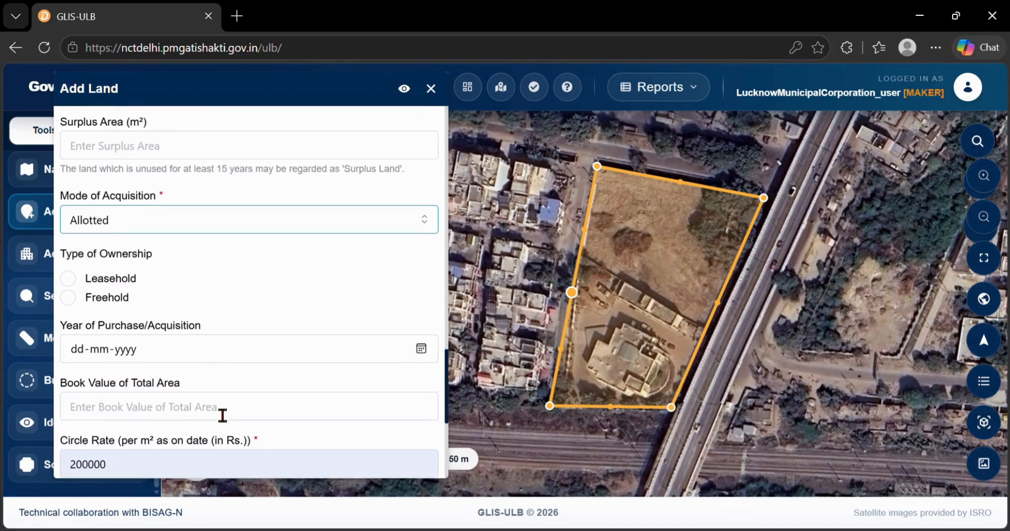
{"action": "left_click", "coordinate": [69, 280]}
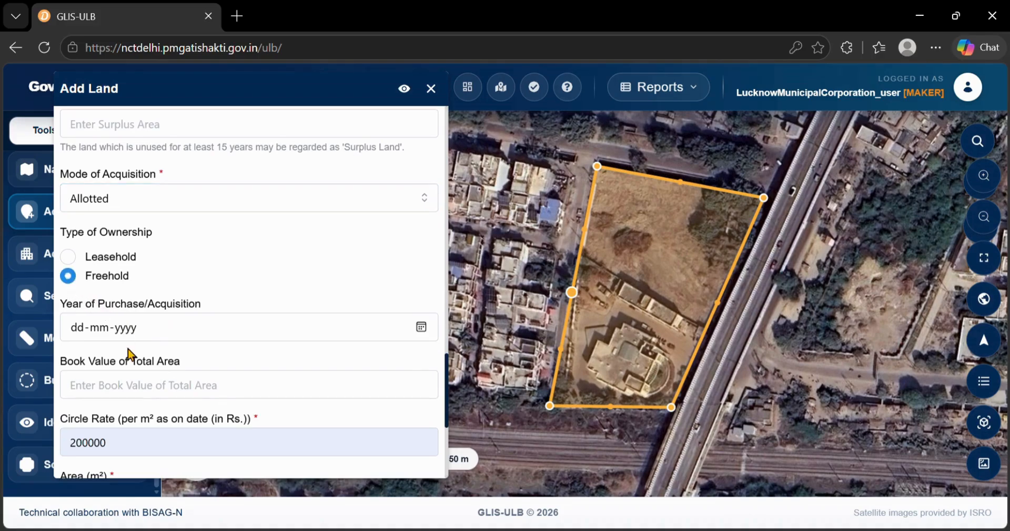
{"action": "scroll", "coordinate": [131, 353], "scroll_direction": "down", "scroll_amount": 3}
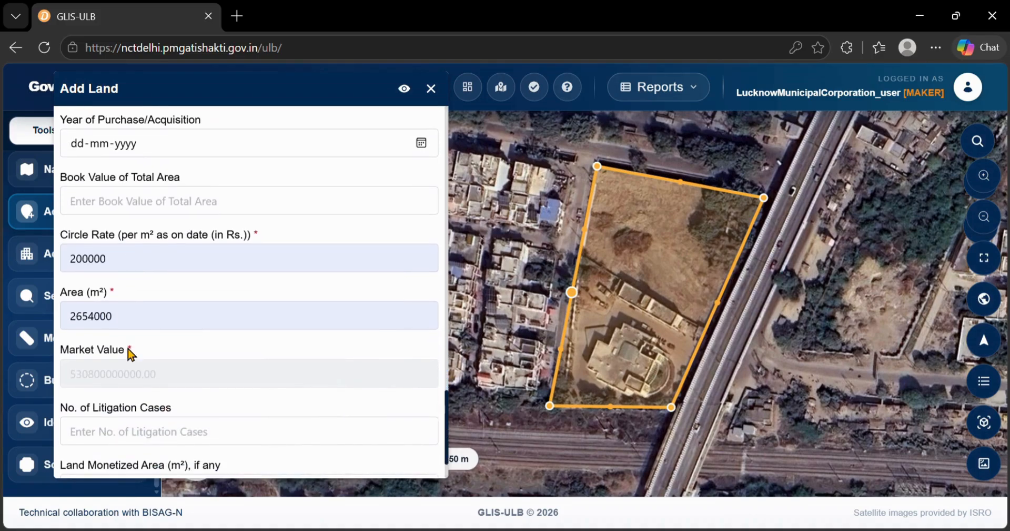
{"action": "scroll", "coordinate": [130, 353], "scroll_direction": "down", "scroll_amount": 1}
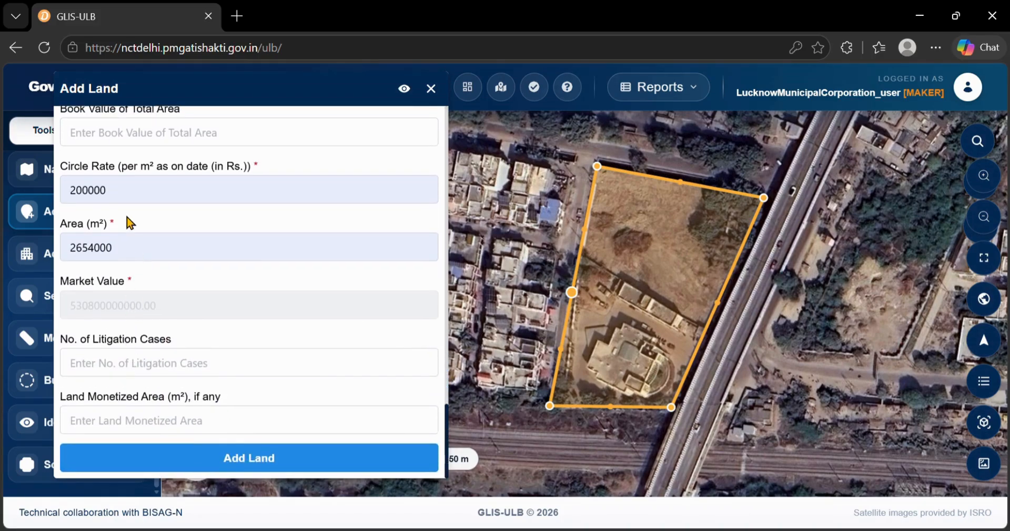
{"action": "left_click", "coordinate": [273, 456]}
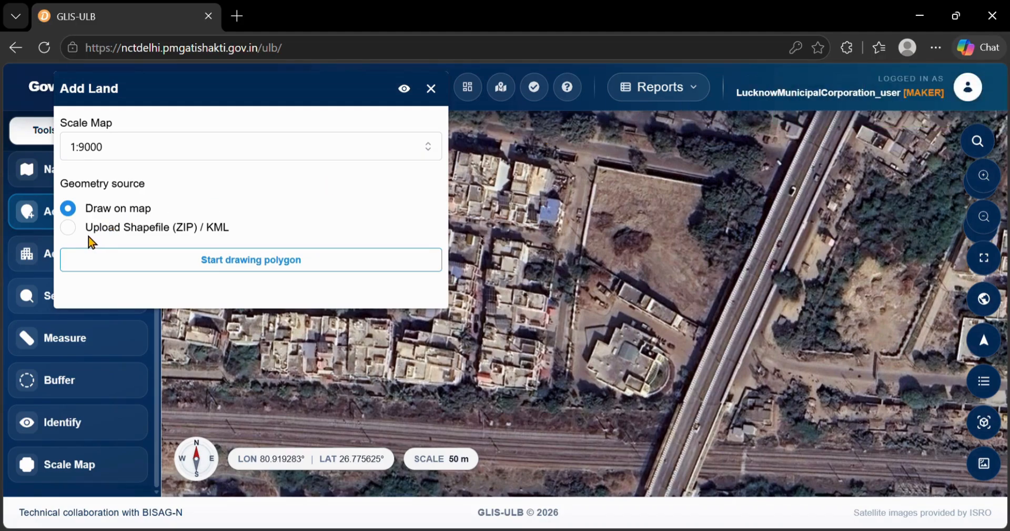
Step: Try the shapefile/KML upload option for the land geometry, then close the Add Land form
{"action": "left_click", "coordinate": [68, 227]}
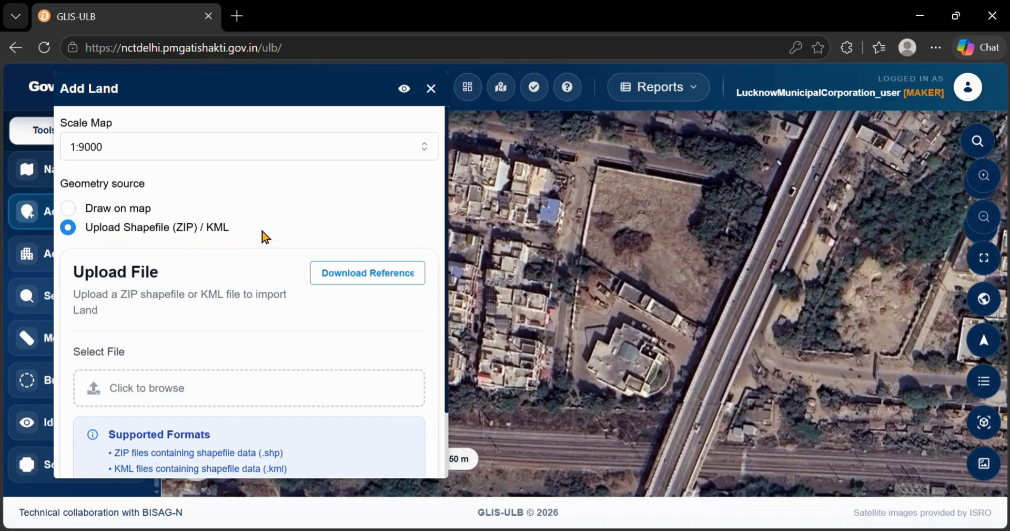
{"action": "scroll", "coordinate": [249, 308], "scroll_direction": "down", "scroll_amount": 1}
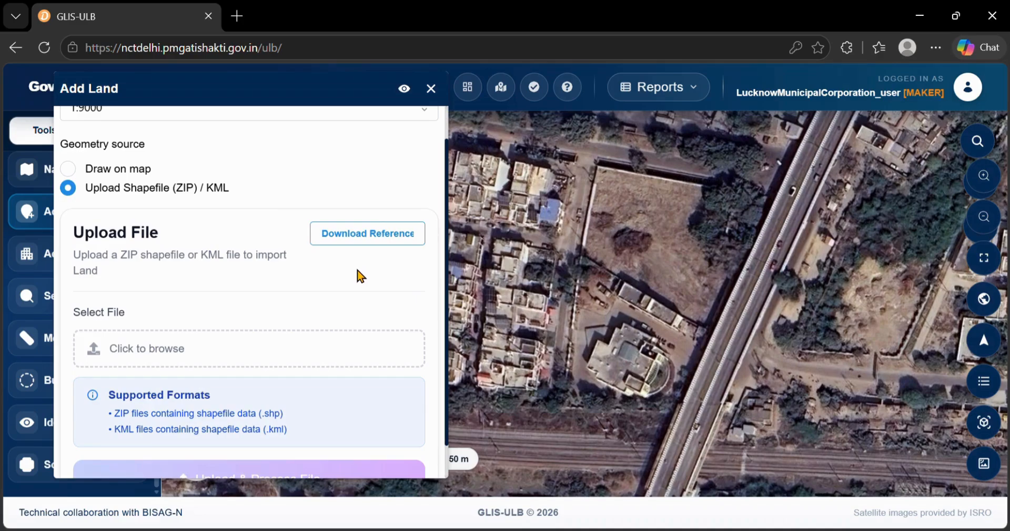
{"action": "scroll", "coordinate": [358, 270], "scroll_direction": "down", "scroll_amount": 1}
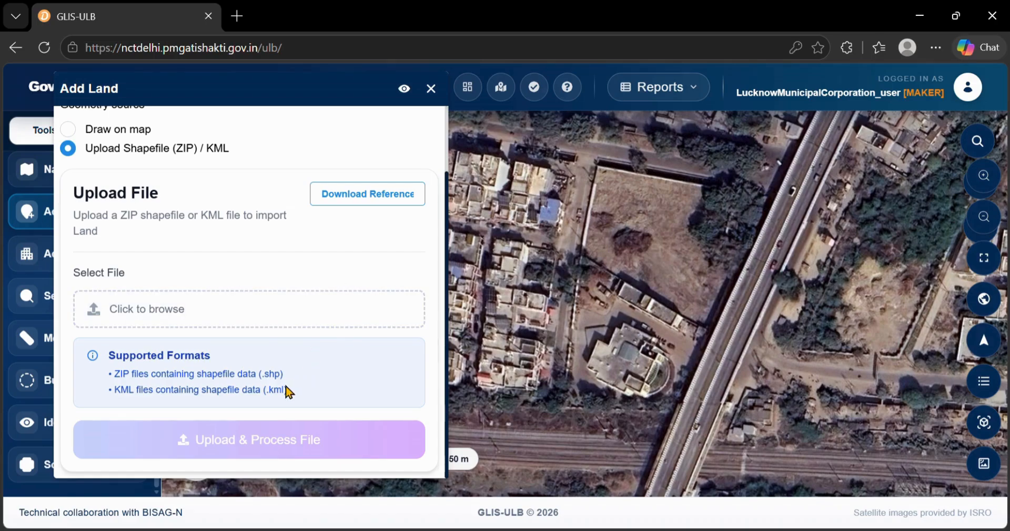
{"action": "left_click", "coordinate": [431, 88]}
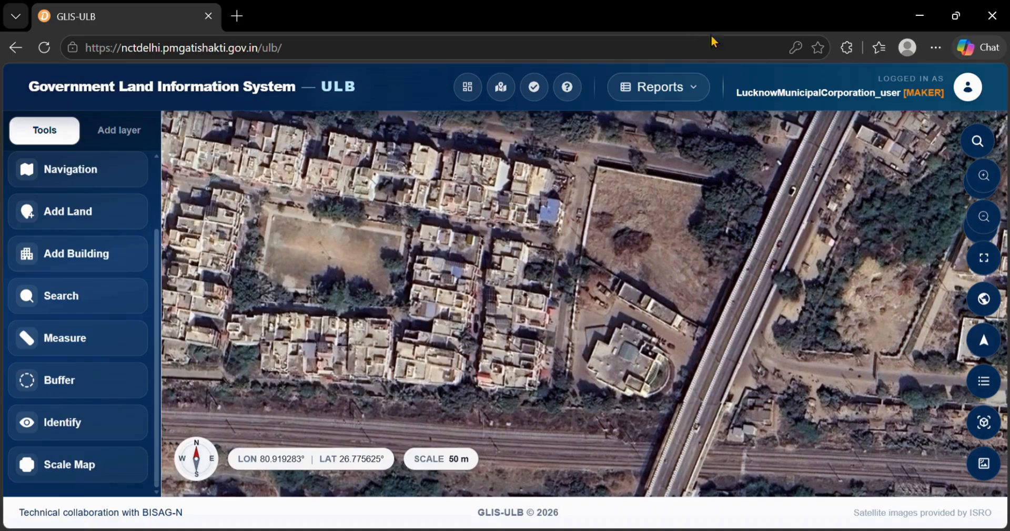
Step: Open the Land Data Report (238 records), scroll its table sideways, and show the Filter Land Report panel
{"action": "left_click", "coordinate": [633, 88]}
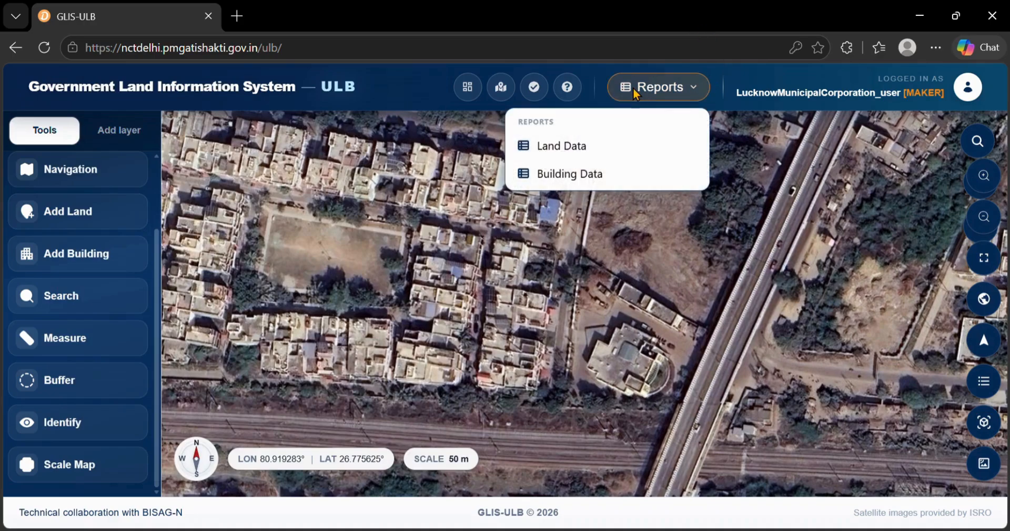
{"action": "left_click", "coordinate": [593, 151]}
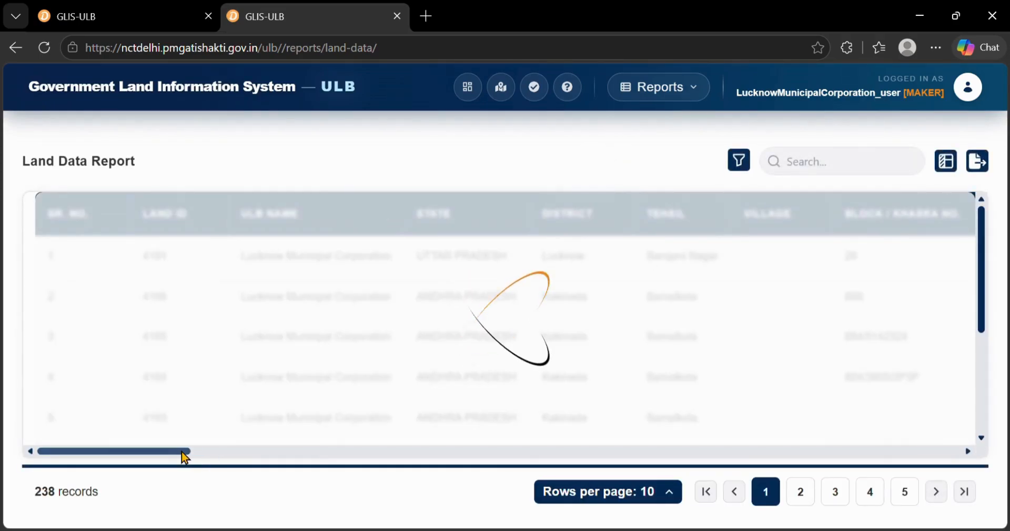
{"action": "left_click_drag", "start_coordinate": [181, 450], "coordinate": [202, 456]}
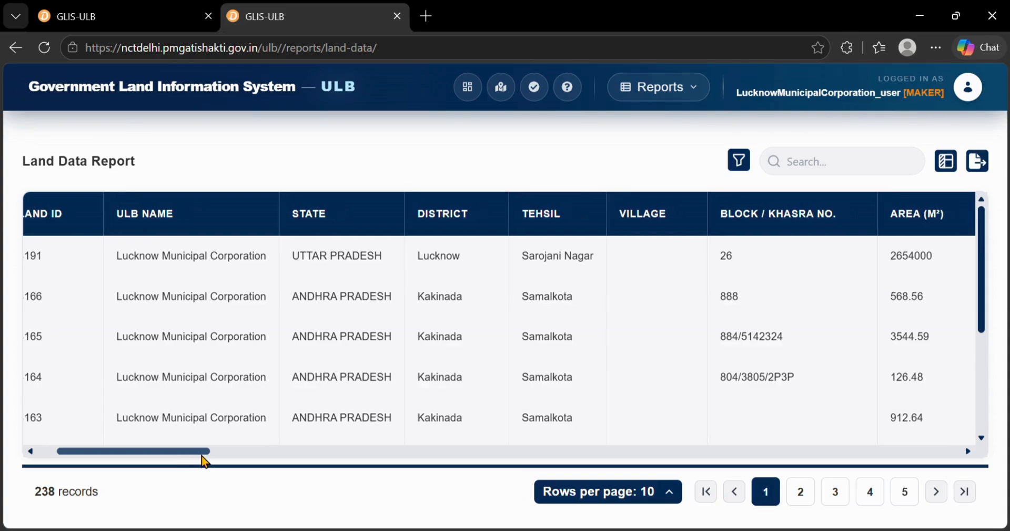
{"action": "mouse_move", "coordinate": [352, 232]}
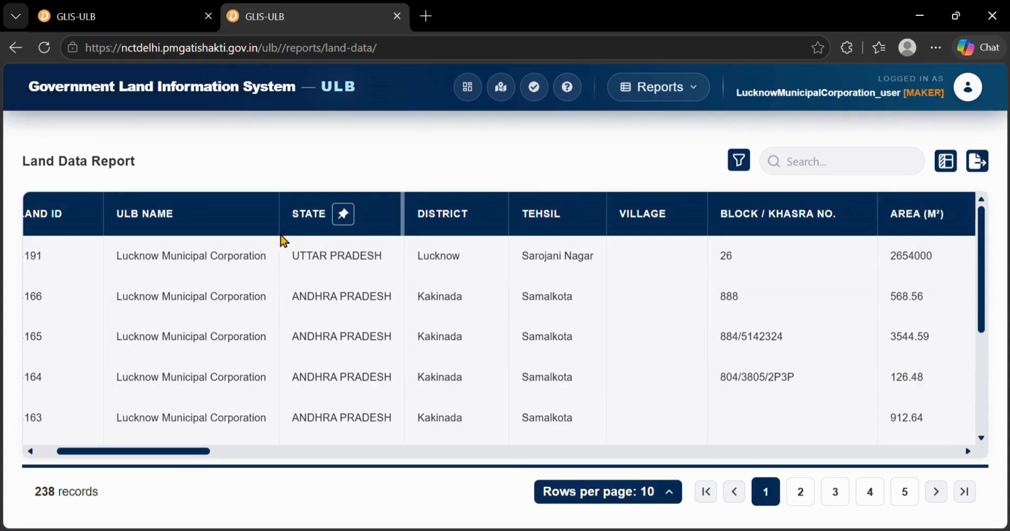
{"action": "left_click_drag", "start_coordinate": [284, 241], "coordinate": [207, 455]}
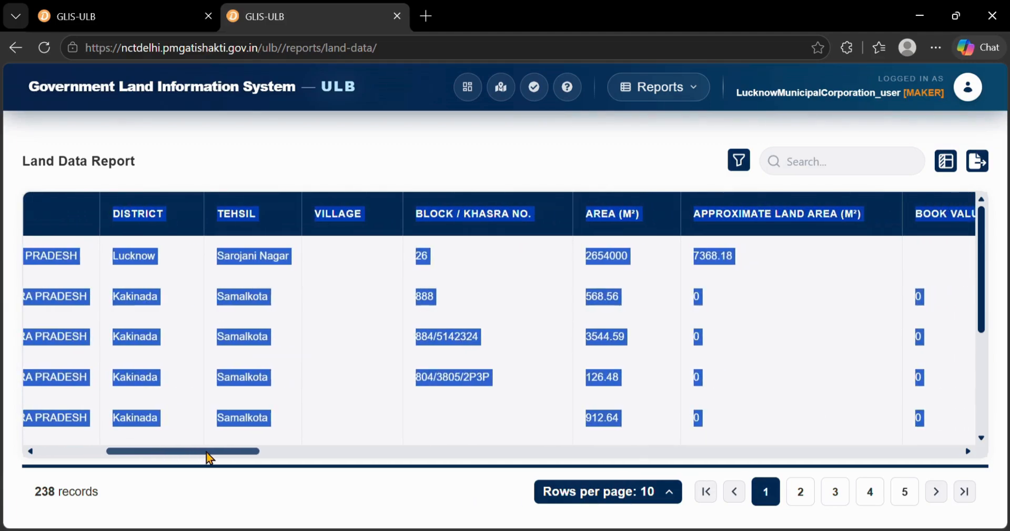
{"action": "left_click", "coordinate": [360, 224]}
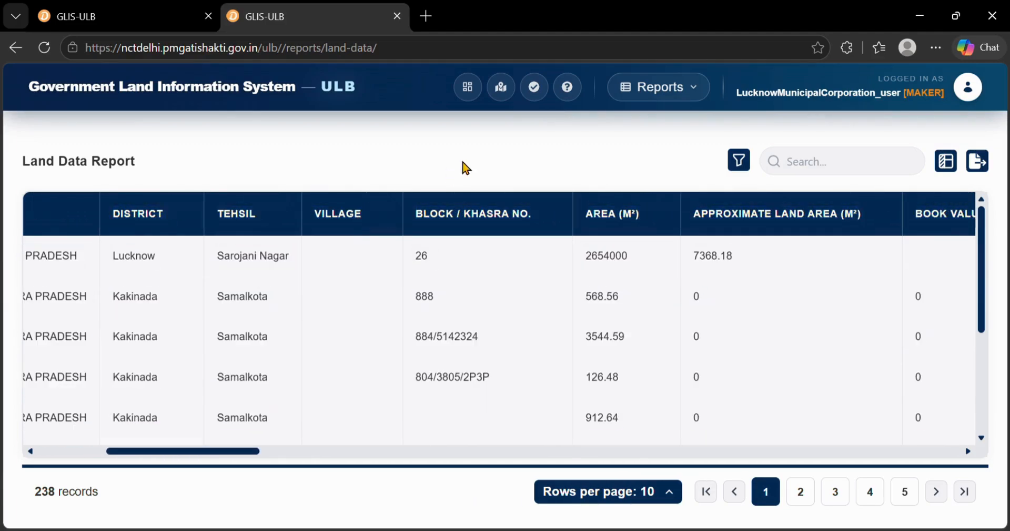
{"action": "left_click_drag", "start_coordinate": [225, 451], "coordinate": [630, 459]}
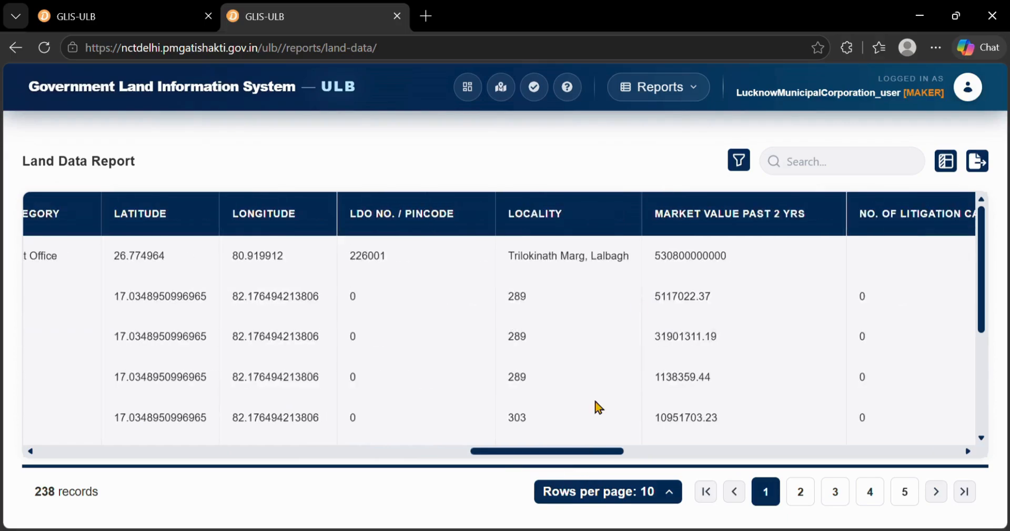
{"action": "left_click", "coordinate": [739, 160]}
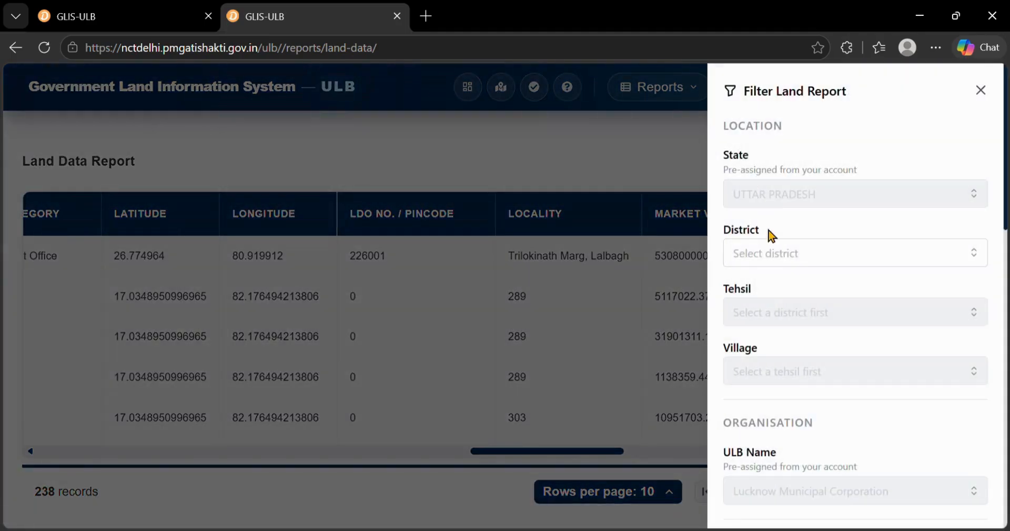
Step: Close the land report filters and dismiss the export format choices without exporting
{"action": "scroll", "coordinate": [864, 246], "scroll_direction": "down", "scroll_amount": 2}
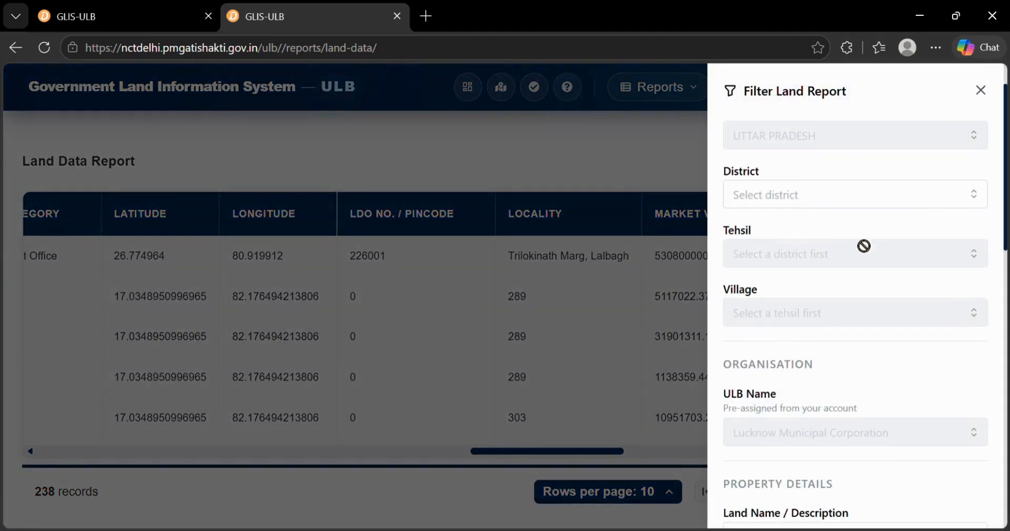
{"action": "left_click", "coordinate": [990, 94]}
{"action": "left_click", "coordinate": [978, 160]}
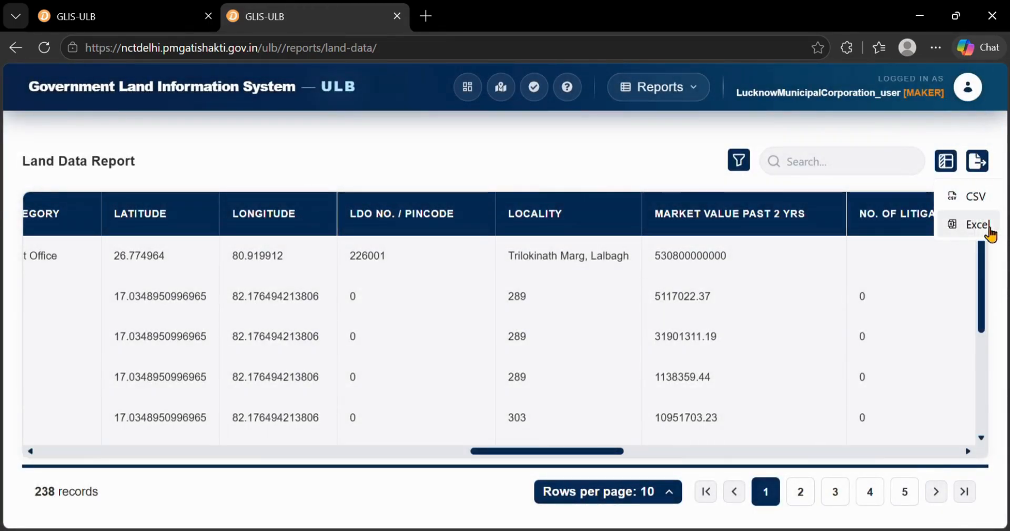
{"action": "left_click", "coordinate": [863, 190]}
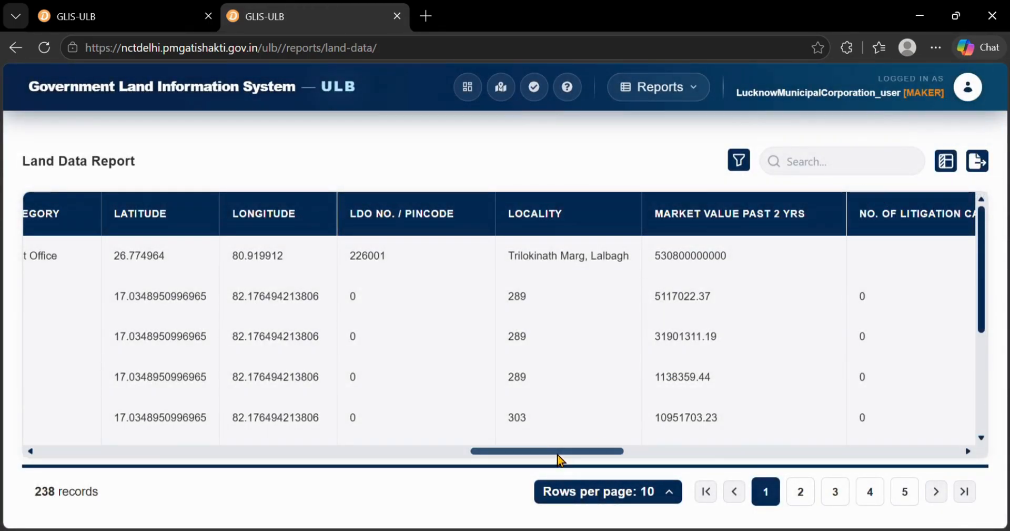
Step: Open the newest land record's Edit form, close it unchanged, and return to the map tab
{"action": "left_click_drag", "start_coordinate": [559, 452], "coordinate": [925, 456]}
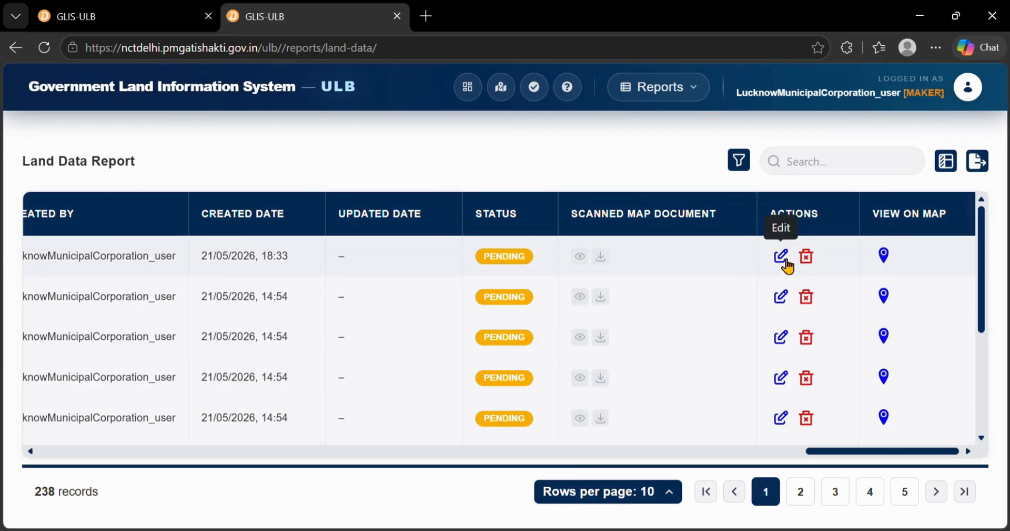
{"action": "left_click", "coordinate": [783, 258]}
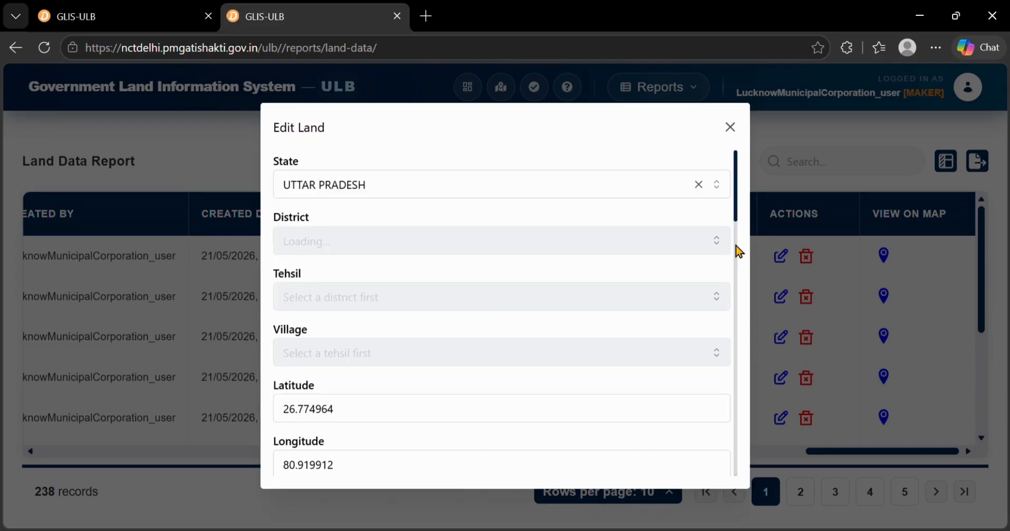
{"action": "left_click", "coordinate": [731, 127]}
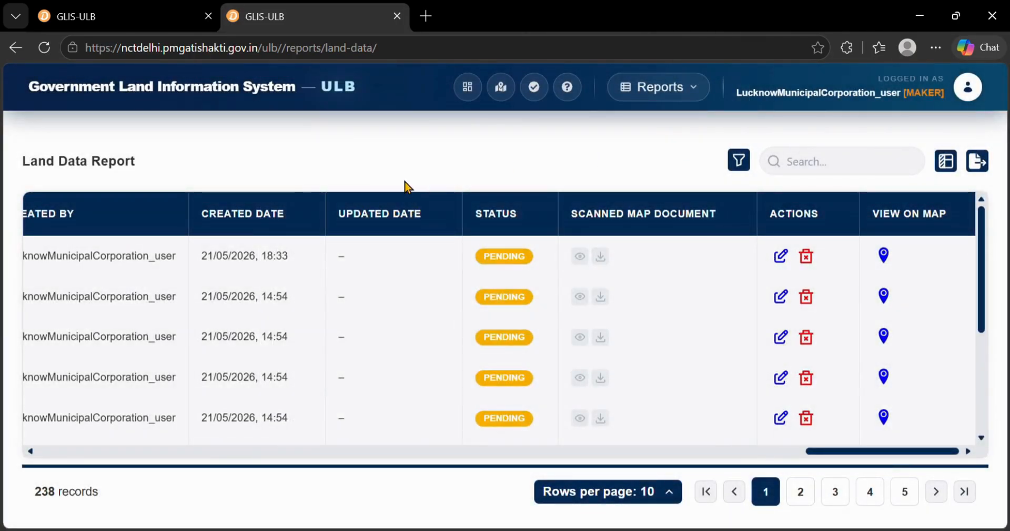
{"action": "left_click", "coordinate": [149, 7]}
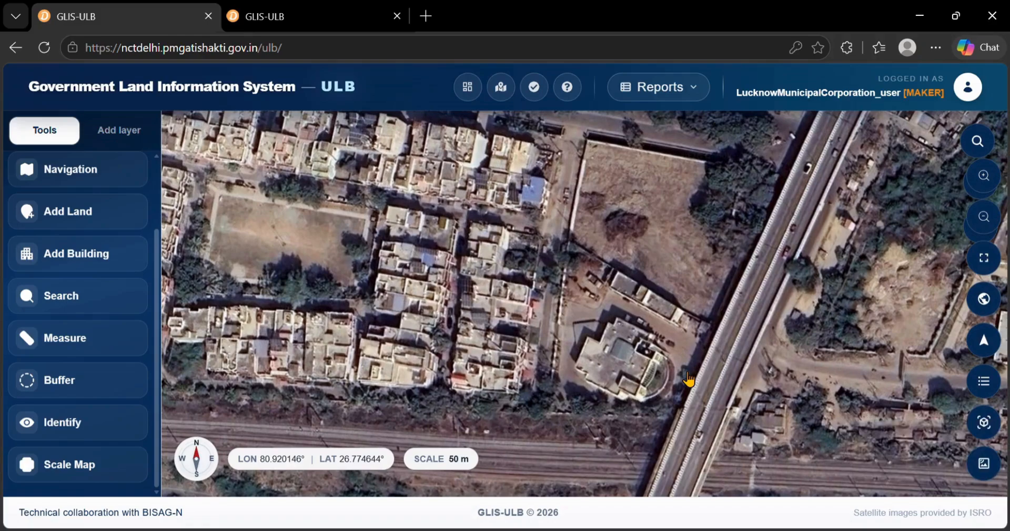
Step: Zoom the map to 30 m scale and centre it on the plot beside the flyover and railway
{"action": "scroll", "coordinate": [688, 379], "scroll_direction": "up", "scroll_amount": 1}
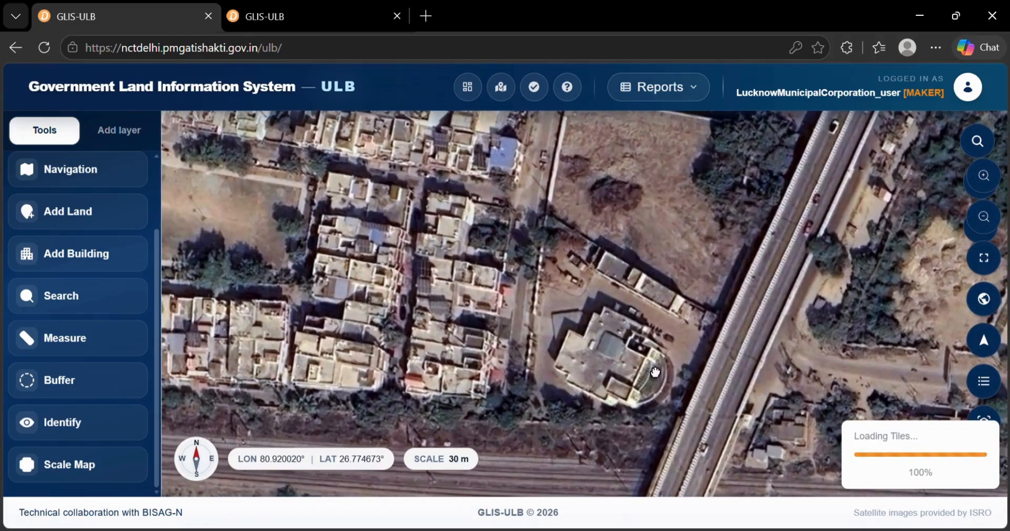
{"action": "left_click_drag", "start_coordinate": [655, 372], "coordinate": [629, 308]}
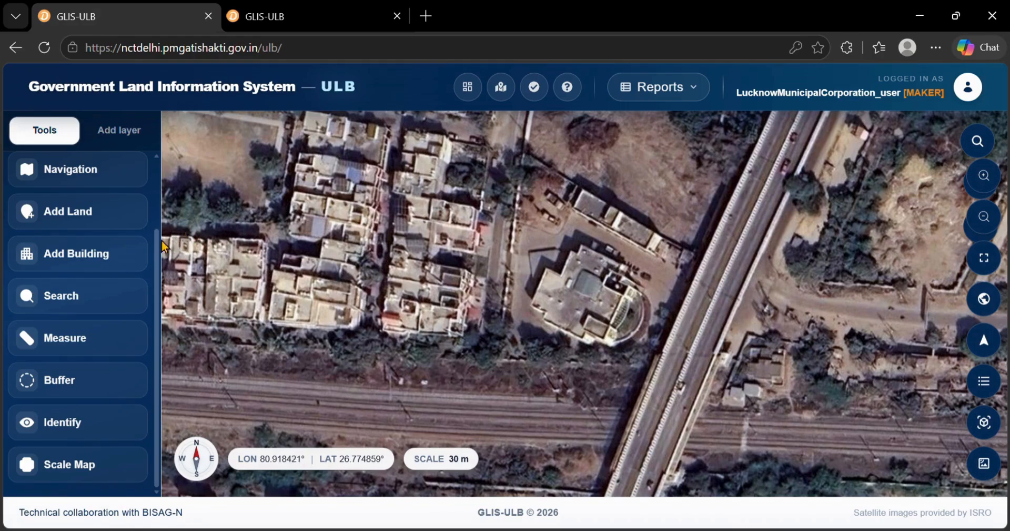
Step: Start a new building record, move its form to the top-left, and begin polygon drawing
{"action": "left_click", "coordinate": [125, 257]}
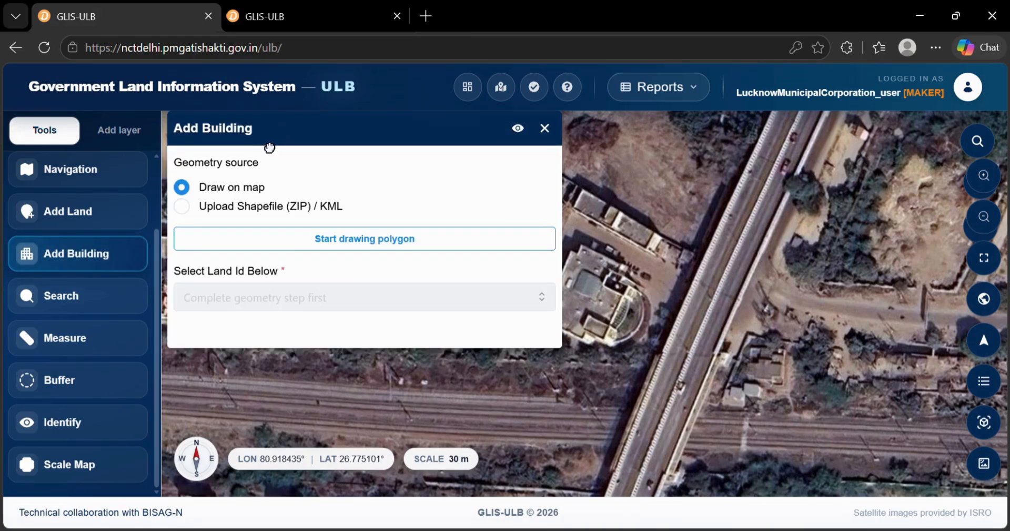
{"action": "mouse_move", "coordinate": [270, 147]}
{"action": "left_mouse_down"}
{"action": "mouse_move", "coordinate": [178, 80]}
{"action": "mouse_move", "coordinate": [161, 97]}
{"action": "left_mouse_up"}
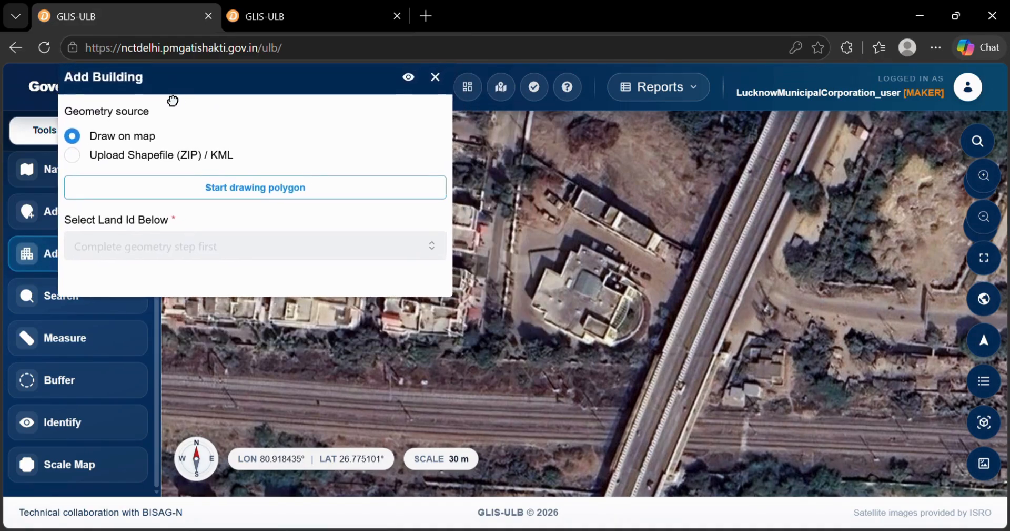
{"action": "left_click", "coordinate": [253, 193]}
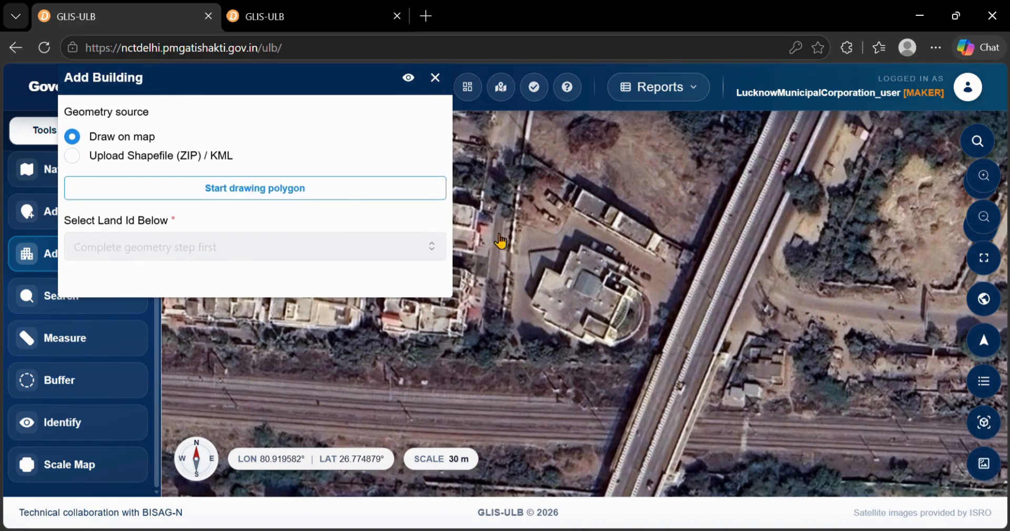
{"action": "left_click", "coordinate": [366, 194]}
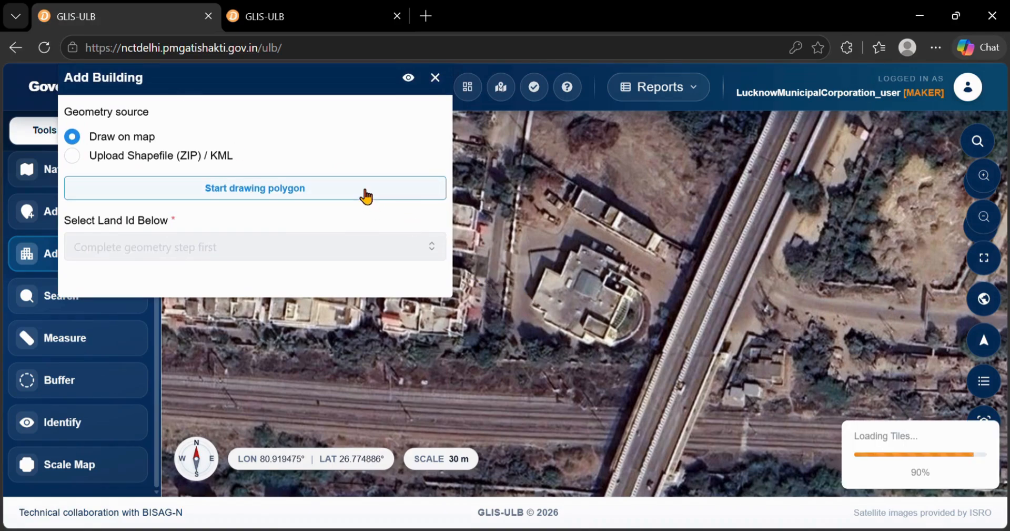
Step: Trace the long narrow building's four corners beside the flyover and close the polygon
{"action": "left_click", "coordinate": [575, 205]}
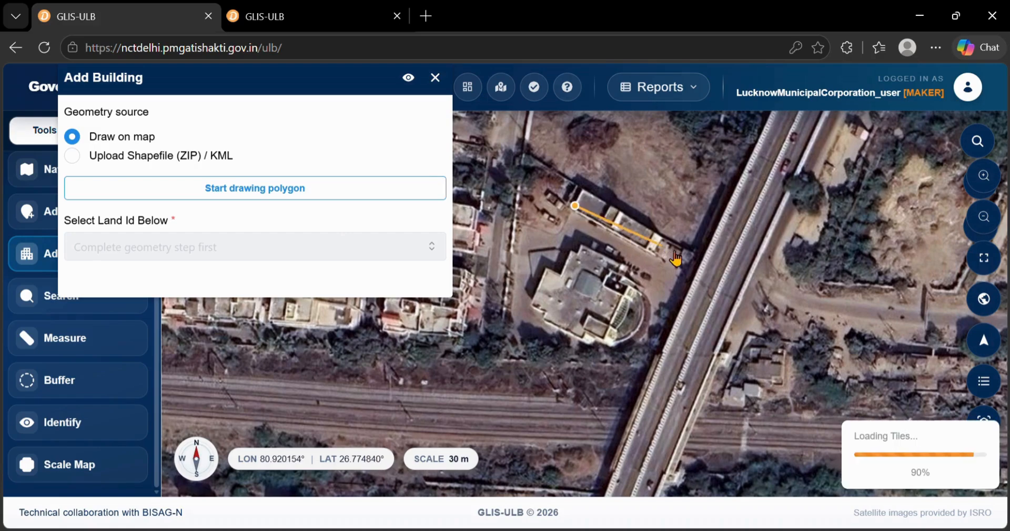
{"action": "left_click", "coordinate": [647, 248]}
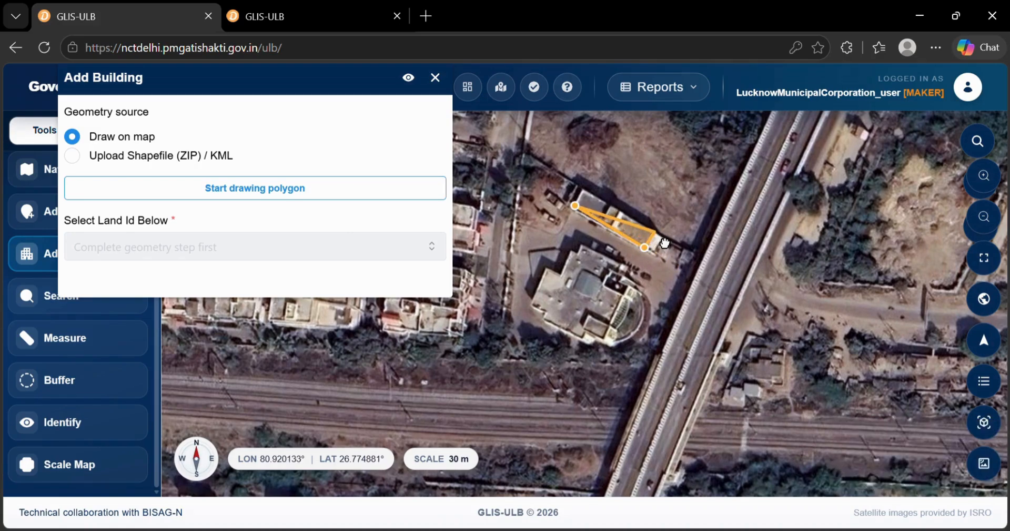
{"action": "left_click", "coordinate": [655, 231]}
{"action": "left_click", "coordinate": [582, 188]}
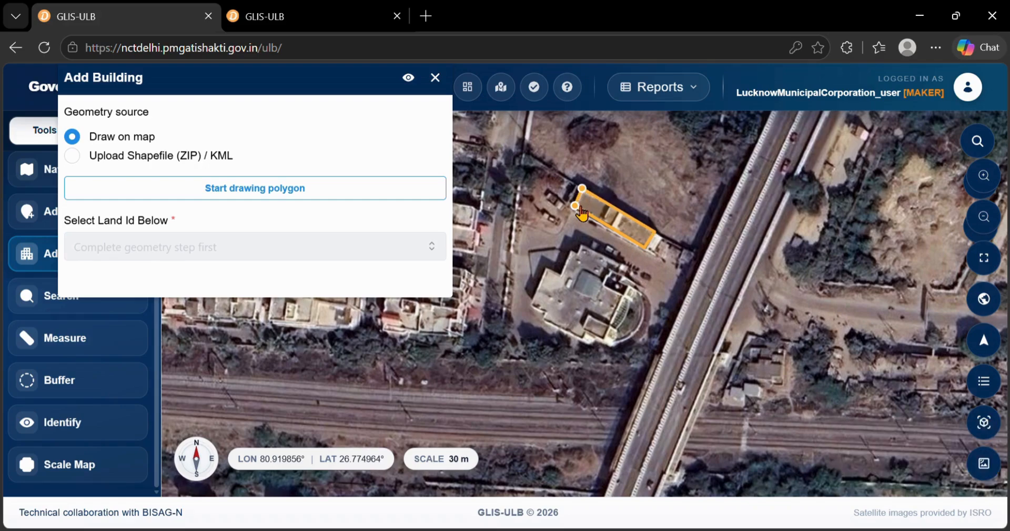
{"action": "left_click", "coordinate": [581, 209]}
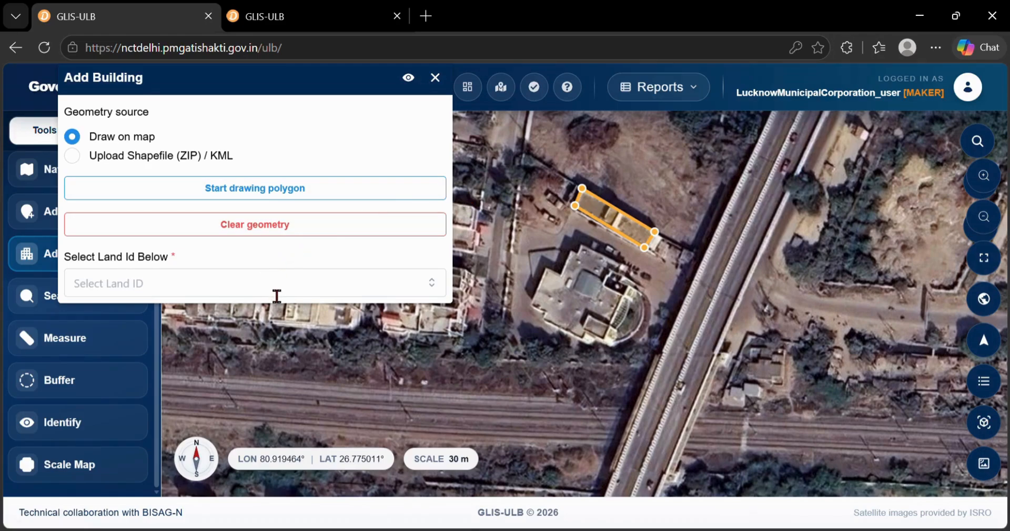
Step: Link the building to land ID 4191 and accept the autofilled location and name 'Nagar Nigam Building'
{"action": "left_click", "coordinate": [392, 286]}
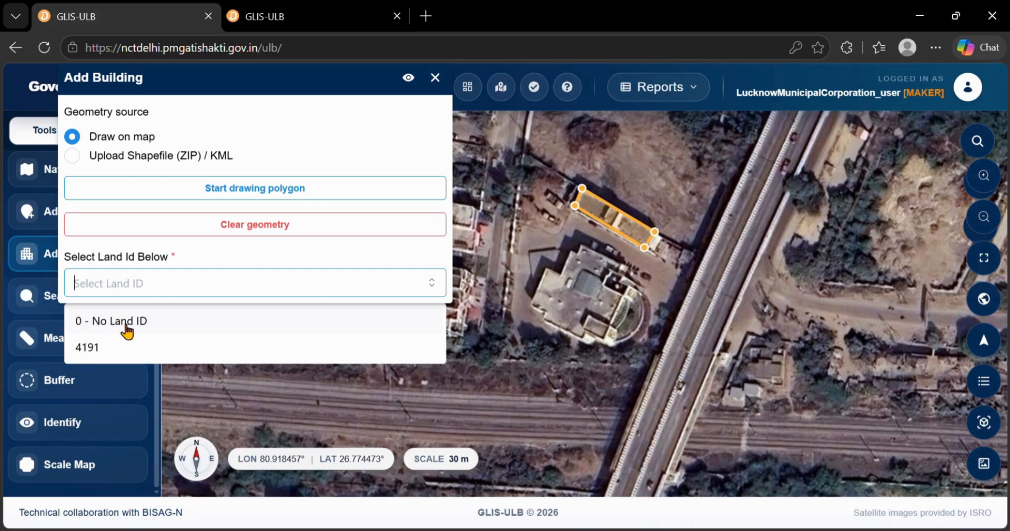
{"action": "left_click", "coordinate": [139, 347]}
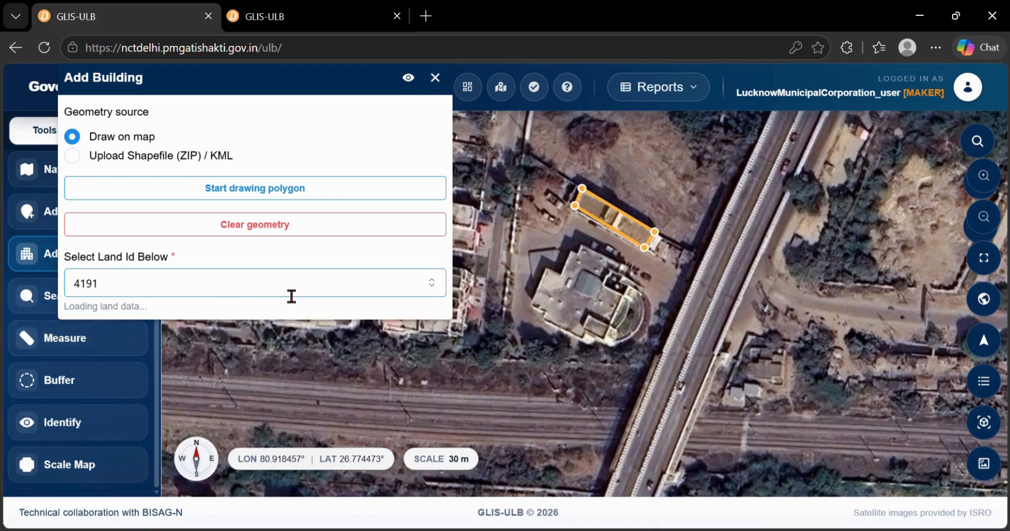
{"action": "scroll", "coordinate": [314, 271], "scroll_direction": "down", "scroll_amount": 3}
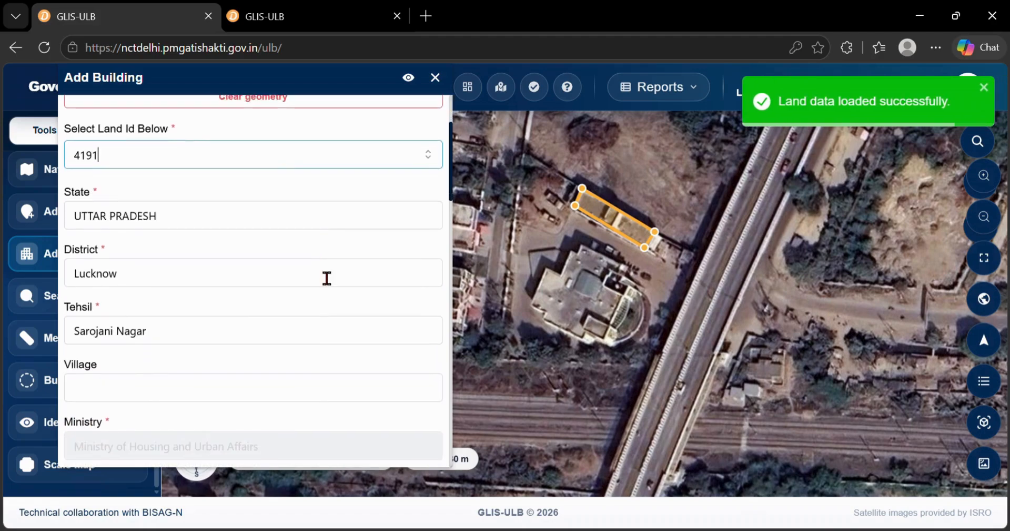
{"action": "scroll", "coordinate": [117, 323], "scroll_direction": "down", "scroll_amount": 2}
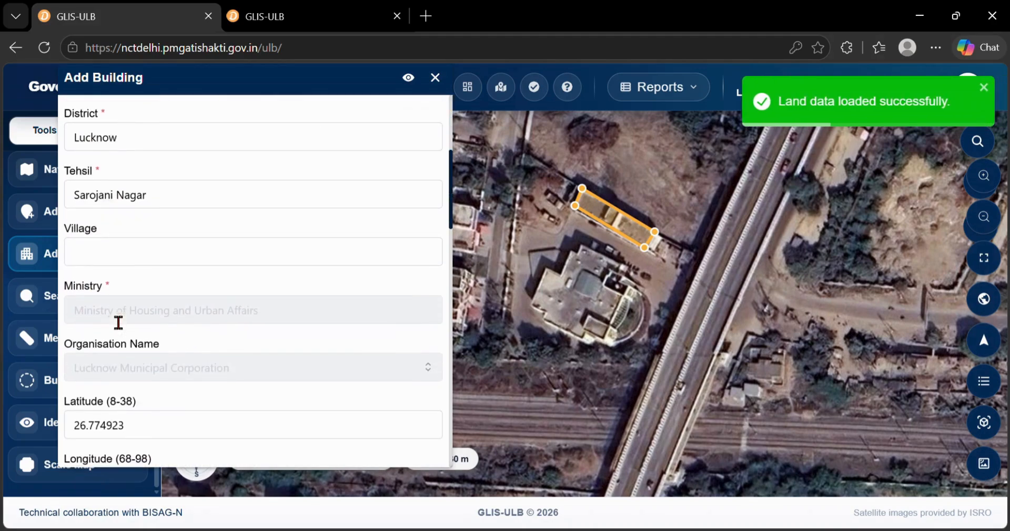
{"action": "scroll", "coordinate": [191, 328], "scroll_direction": "down", "scroll_amount": 5}
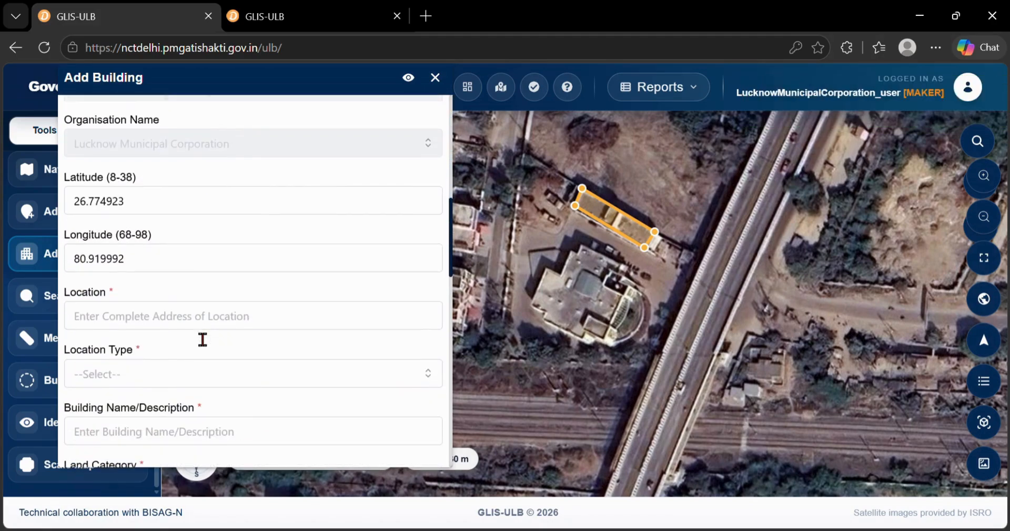
{"action": "left_click", "coordinate": [196, 292]}
{"action": "left_click", "coordinate": [218, 342]}
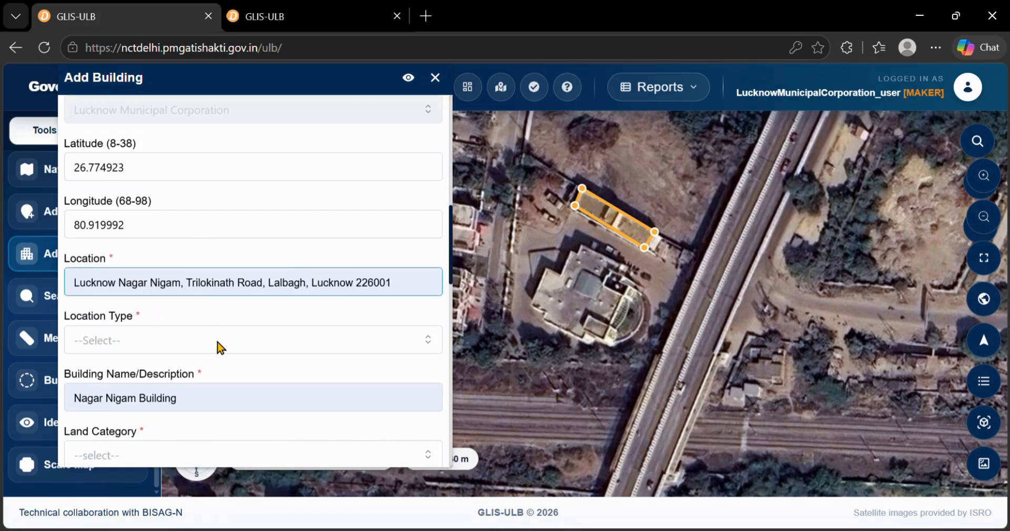
Step: Set the location type to city and the land category to Government Office
{"action": "scroll", "coordinate": [271, 354], "scroll_direction": "down", "scroll_amount": 1}
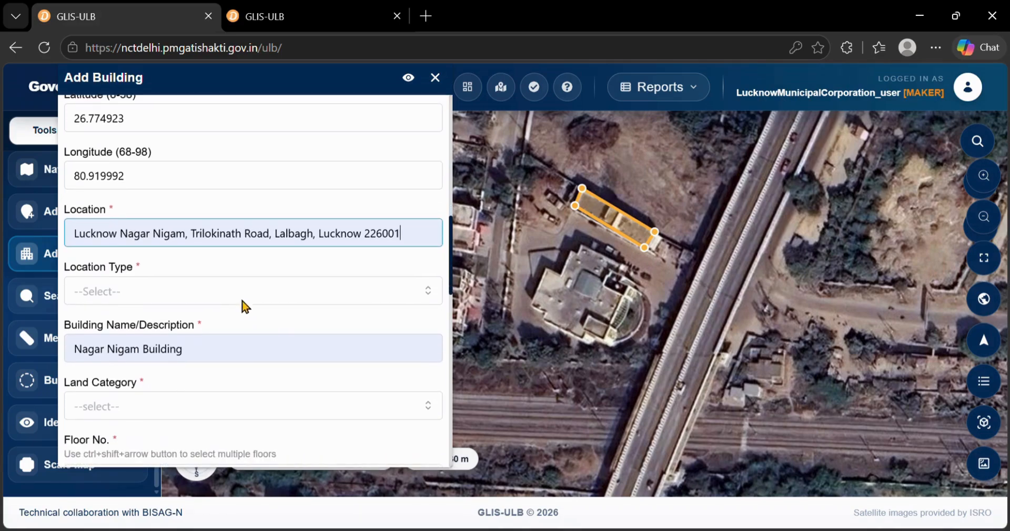
{"action": "left_click", "coordinate": [241, 291]}
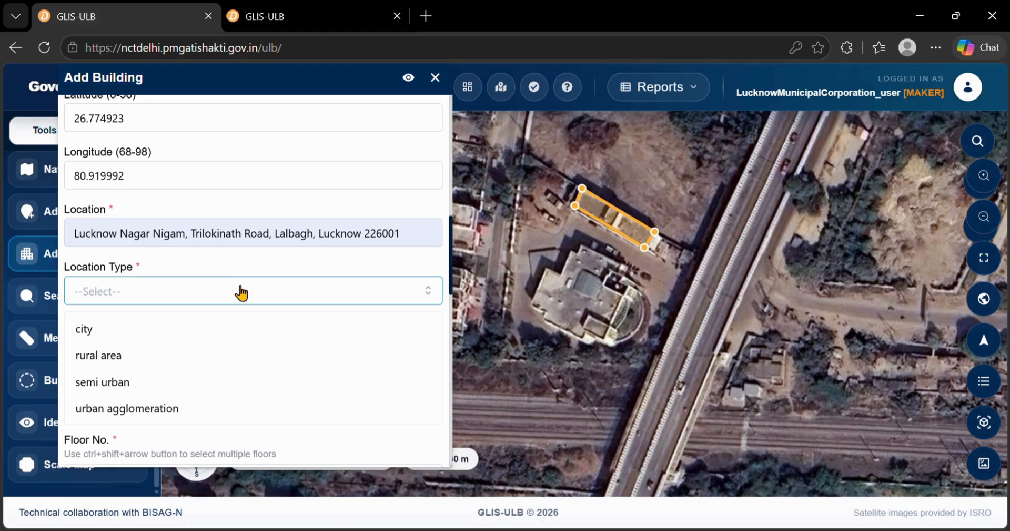
{"action": "left_click", "coordinate": [242, 344]}
{"action": "left_click", "coordinate": [239, 406]}
{"action": "scroll", "coordinate": [232, 416], "scroll_direction": "down", "scroll_amount": 2}
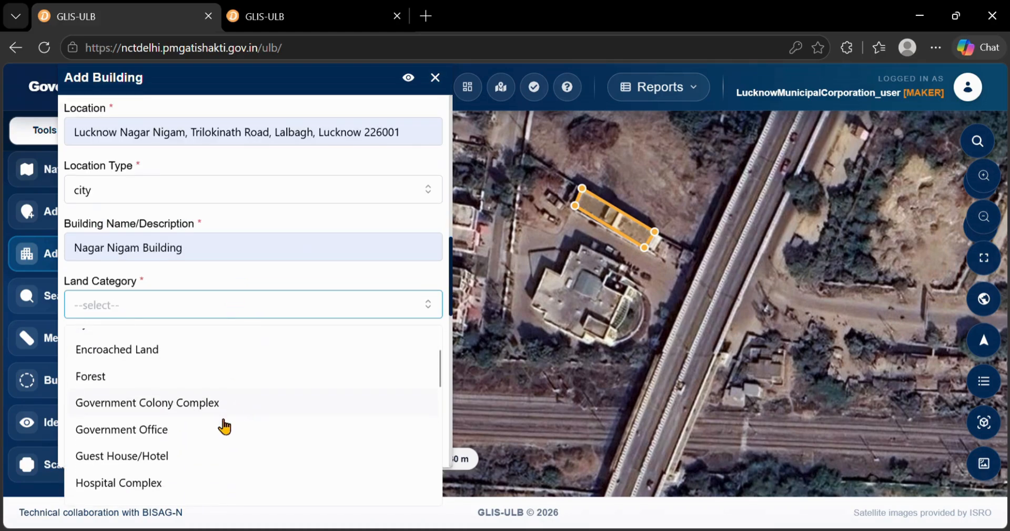
{"action": "left_click", "coordinate": [225, 428]}
Step: Enter 2 as the building's floor number
{"action": "scroll", "coordinate": [245, 390], "scroll_direction": "down", "scroll_amount": 1}
{"action": "left_click", "coordinate": [234, 346]}
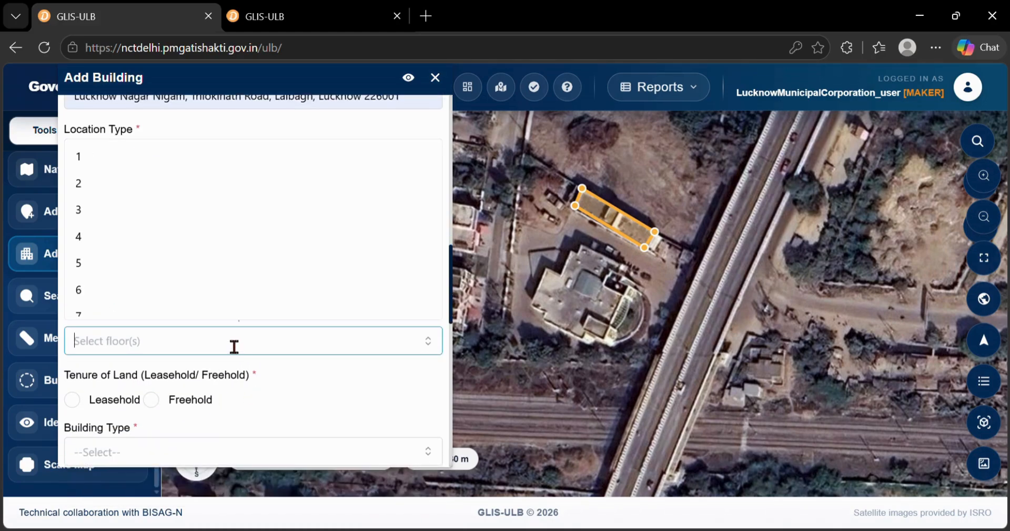
{"action": "type", "text": "2"}
{"action": "key", "text": "Return"}
{"action": "scroll", "coordinate": [184, 332], "scroll_direction": "down", "scroll_amount": 1}
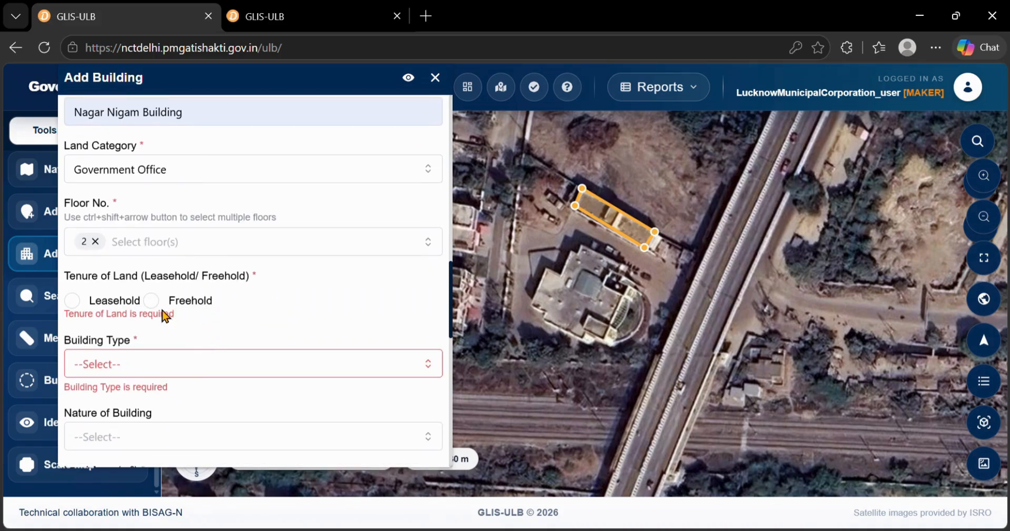
Step: Set tenure to Freehold, building type to Office Buildings, and nature of building to permanent
{"action": "left_click", "coordinate": [152, 300]}
{"action": "left_click", "coordinate": [199, 362]}
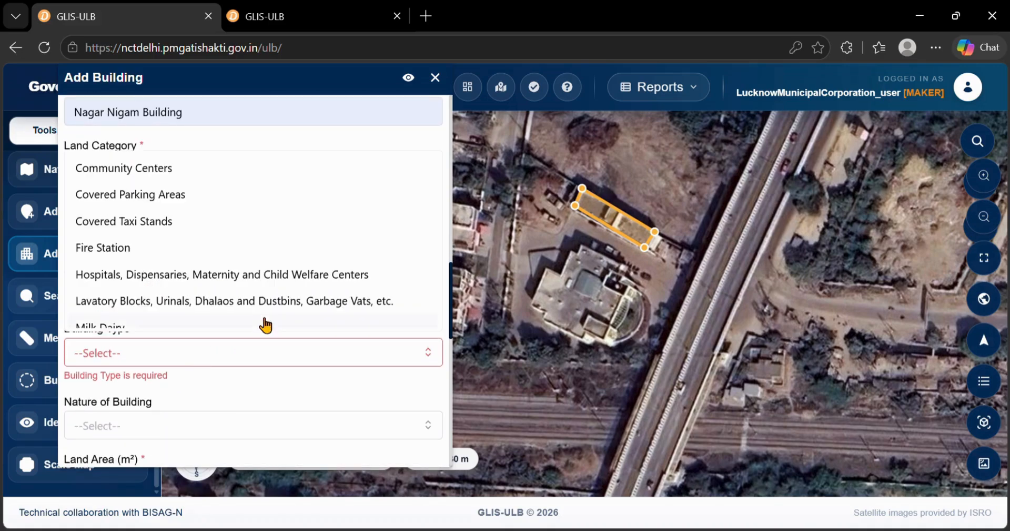
{"action": "scroll", "coordinate": [270, 288], "scroll_direction": "down", "scroll_amount": 1}
{"action": "scroll", "coordinate": [268, 288], "scroll_direction": "down", "scroll_amount": 5}
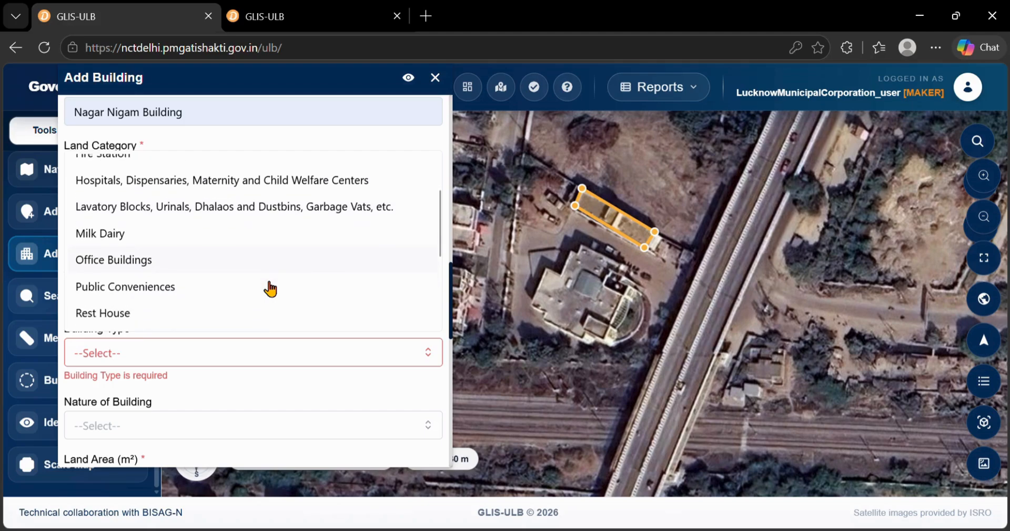
{"action": "left_click", "coordinate": [228, 240]}
{"action": "scroll", "coordinate": [251, 345], "scroll_direction": "down", "scroll_amount": 2}
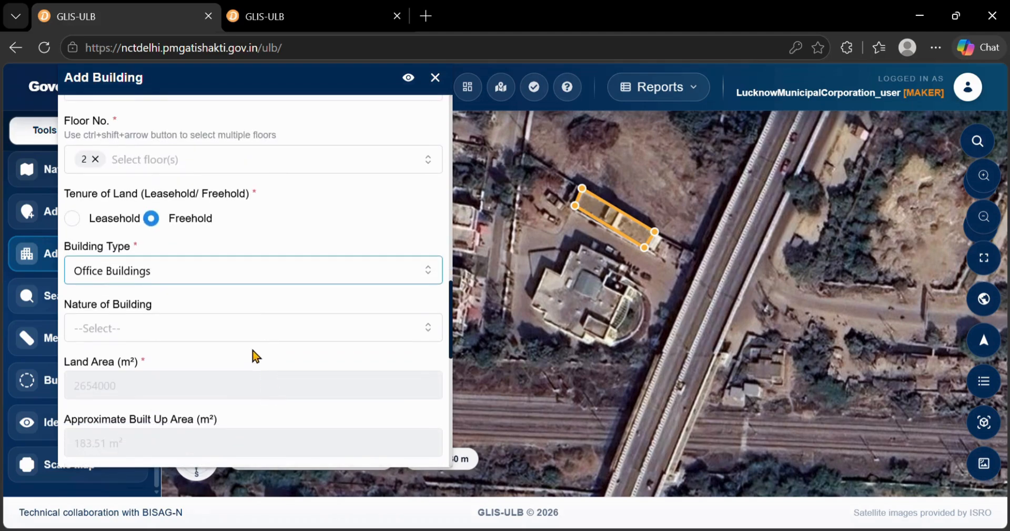
{"action": "left_click", "coordinate": [243, 340]}
{"action": "left_click", "coordinate": [223, 364]}
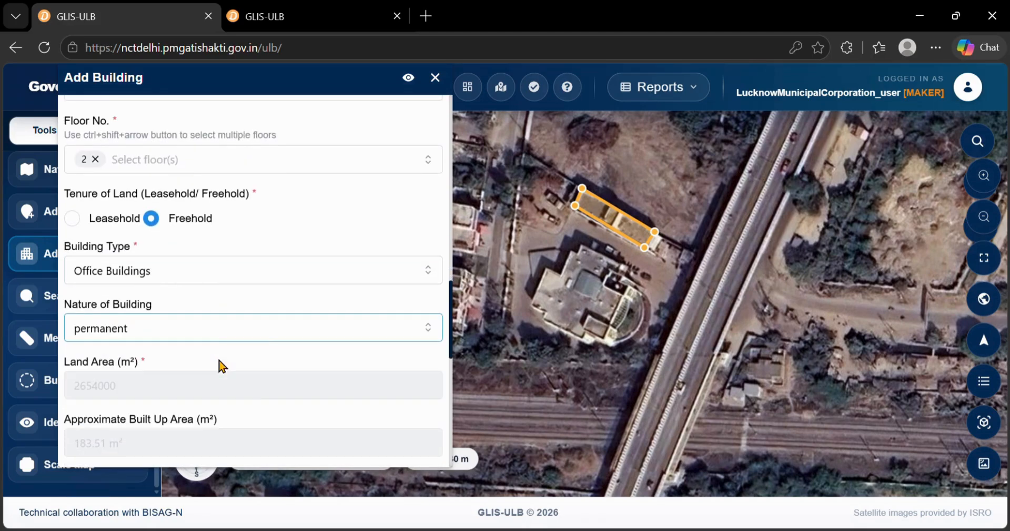
Step: Mark the building fully occupied with no land dispute and save the record
{"action": "scroll", "coordinate": [253, 397], "scroll_direction": "down", "scroll_amount": 2}
{"action": "scroll", "coordinate": [246, 387], "scroll_direction": "down", "scroll_amount": 1}
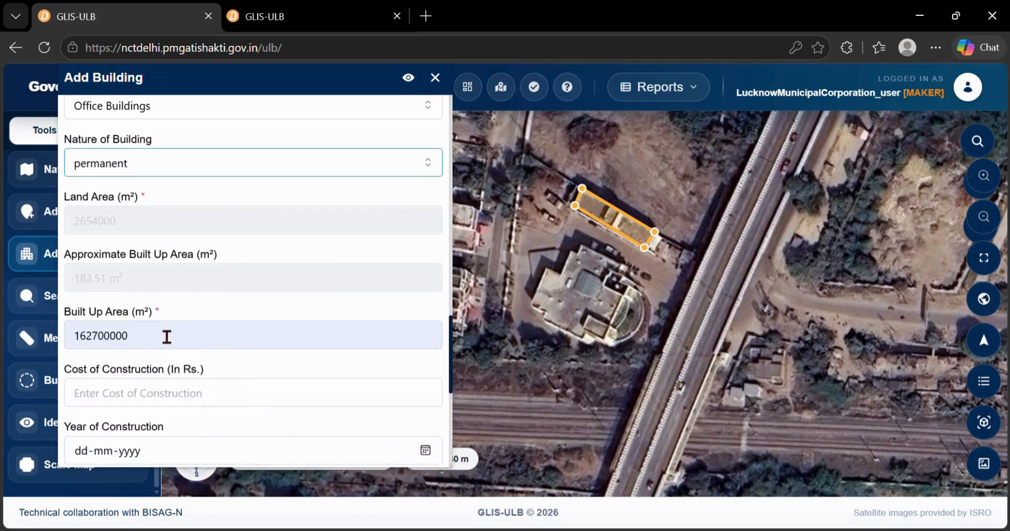
{"action": "scroll", "coordinate": [232, 368], "scroll_direction": "down", "scroll_amount": 3}
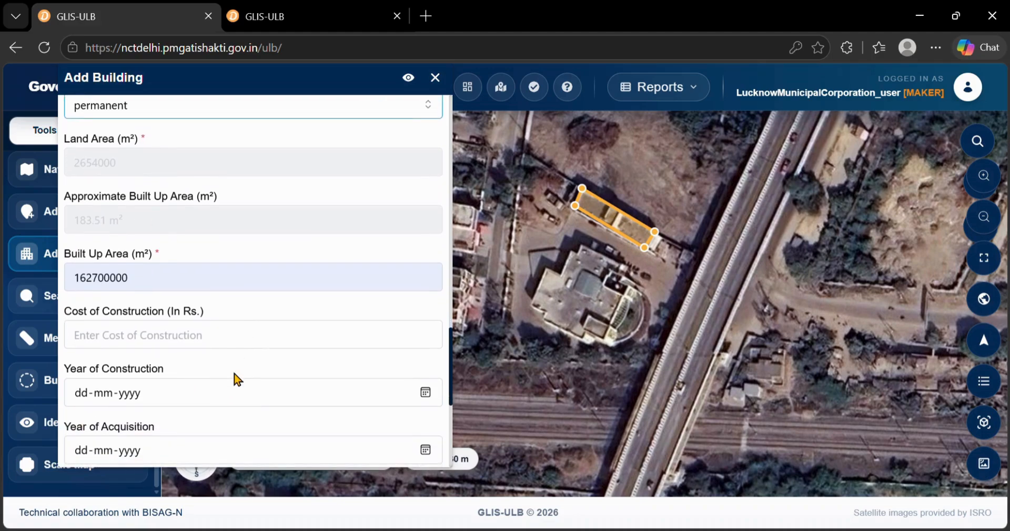
{"action": "scroll", "coordinate": [234, 373], "scroll_direction": "down", "scroll_amount": 2}
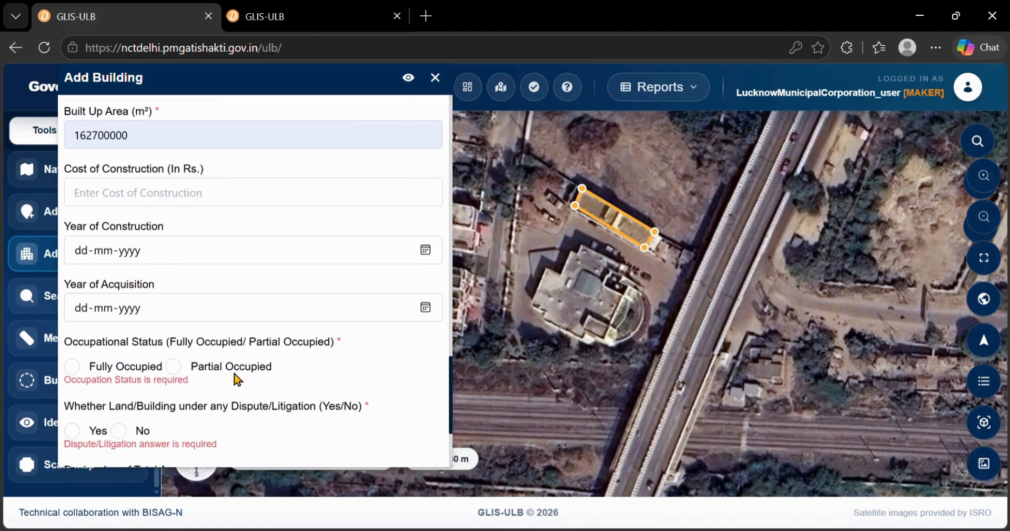
{"action": "left_click", "coordinate": [72, 361]}
{"action": "scroll", "coordinate": [264, 428], "scroll_direction": "down", "scroll_amount": 3}
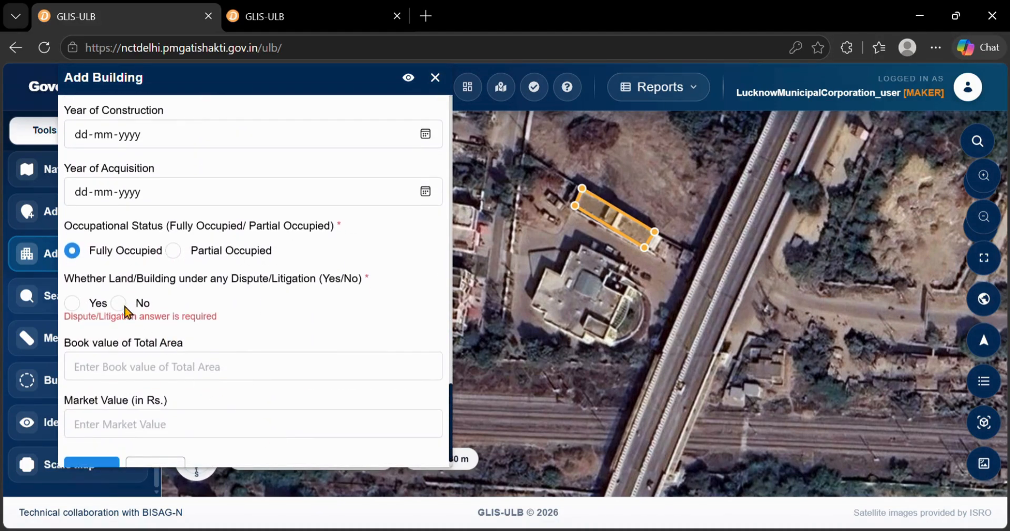
{"action": "left_click", "coordinate": [118, 303]}
{"action": "scroll", "coordinate": [241, 381], "scroll_direction": "down", "scroll_amount": 1}
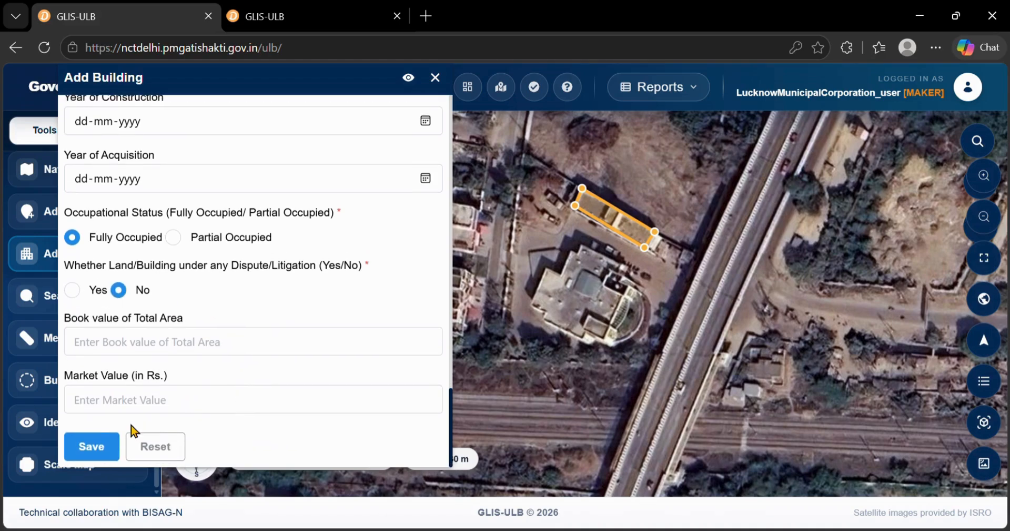
{"action": "left_click", "coordinate": [92, 446]}
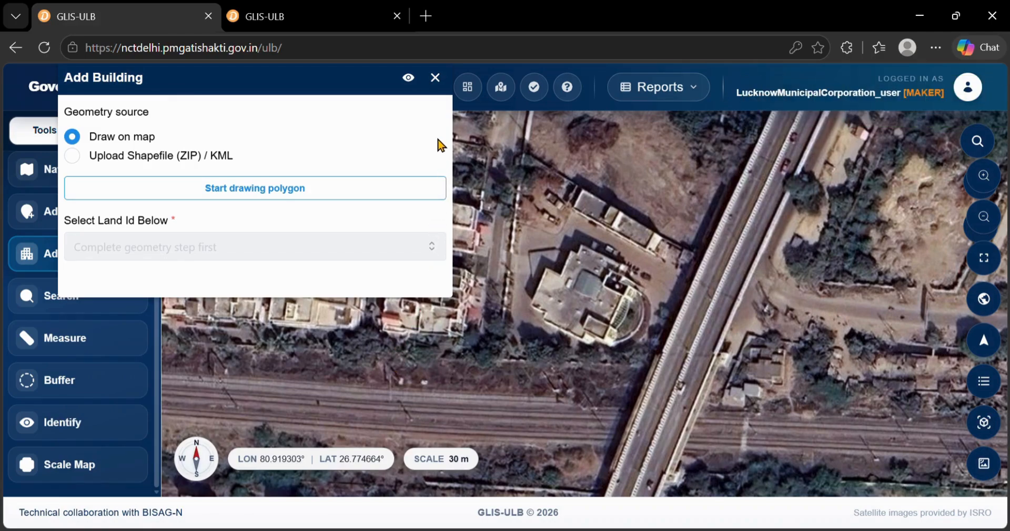
Step: Reopen the Add Building form, try the shapefile/KML upload, and cancel the file picker
{"action": "left_click", "coordinate": [435, 78]}
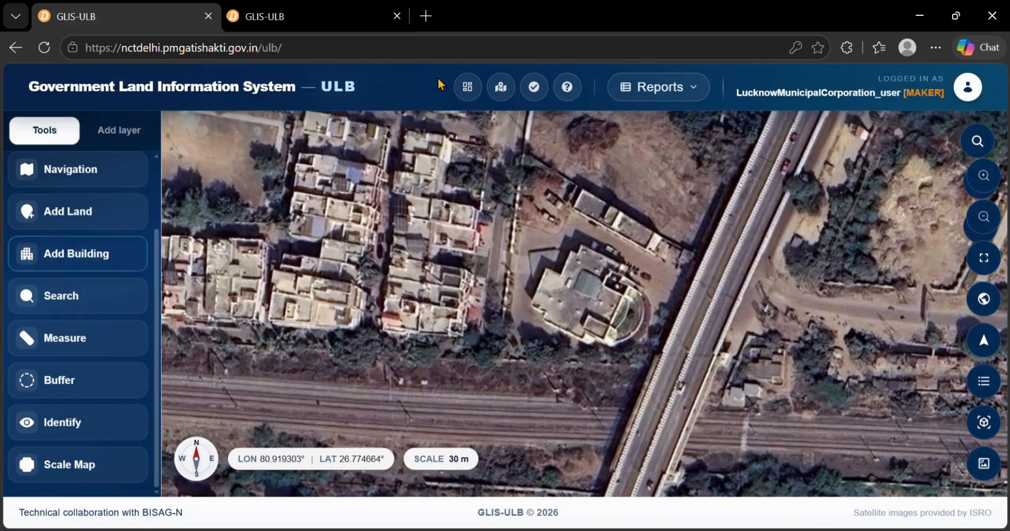
{"action": "left_click_drag", "start_coordinate": [521, 155], "coordinate": [437, 171]}
{"action": "left_click", "coordinate": [113, 249]}
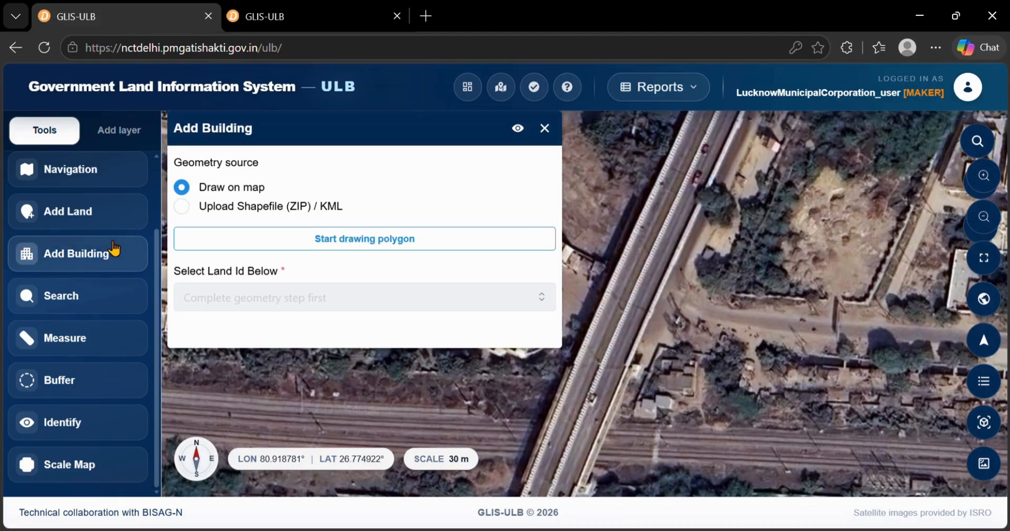
{"action": "left_click", "coordinate": [181, 206]}
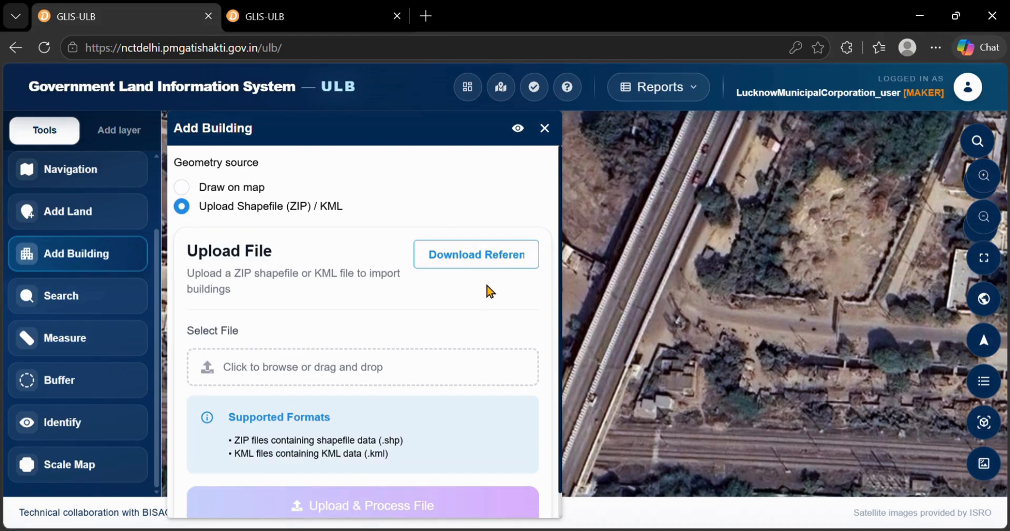
{"action": "scroll", "coordinate": [470, 291], "scroll_direction": "down", "scroll_amount": 1}
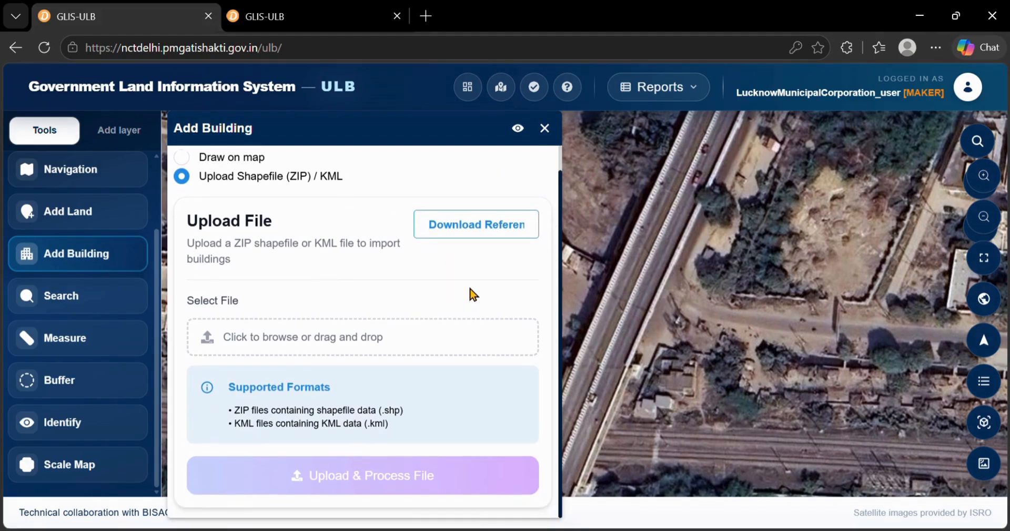
{"action": "left_click", "coordinate": [328, 336]}
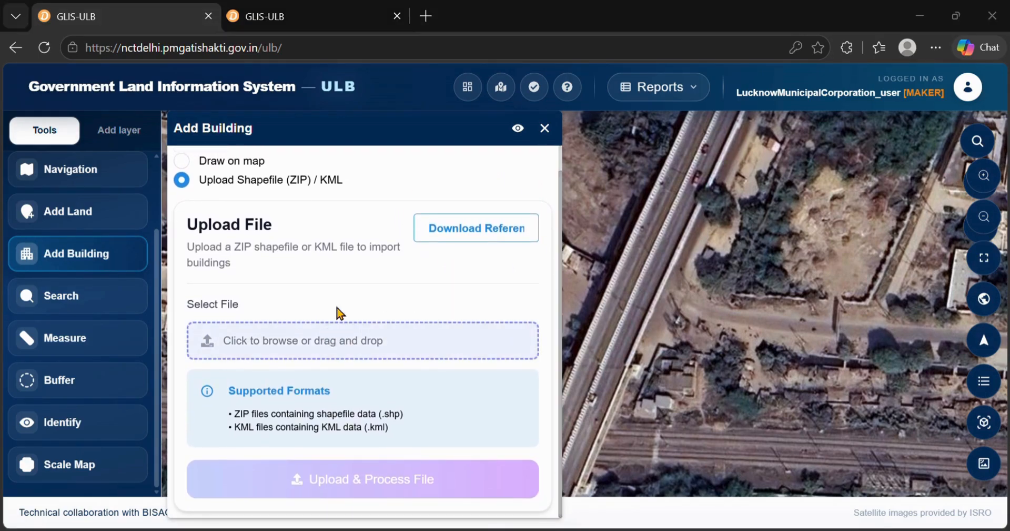
{"action": "left_click", "coordinate": [484, 14]}
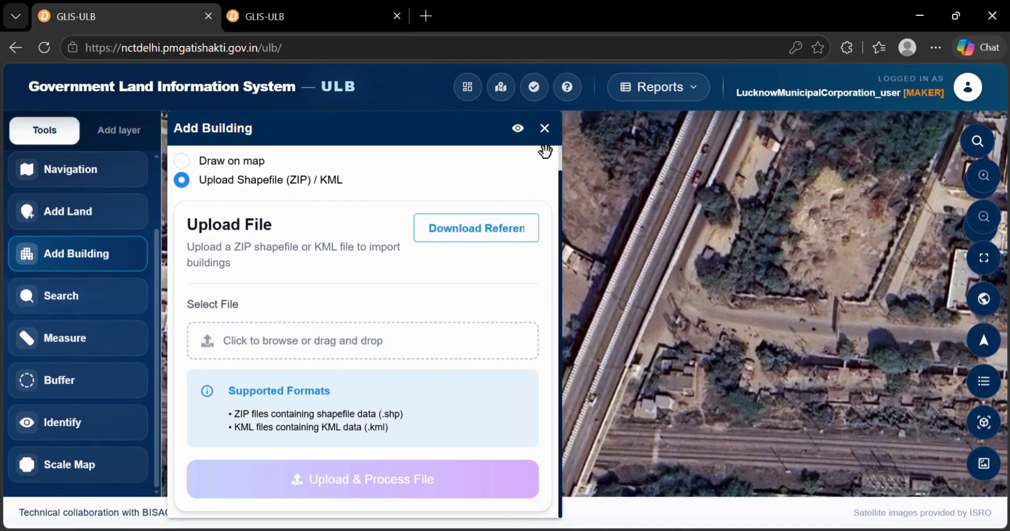
Step: Close the Add Building form and open the Building Data report, listing 2 records
{"action": "left_click", "coordinate": [544, 128]}
{"action": "left_click", "coordinate": [658, 87]}
{"action": "left_click", "coordinate": [563, 169]}
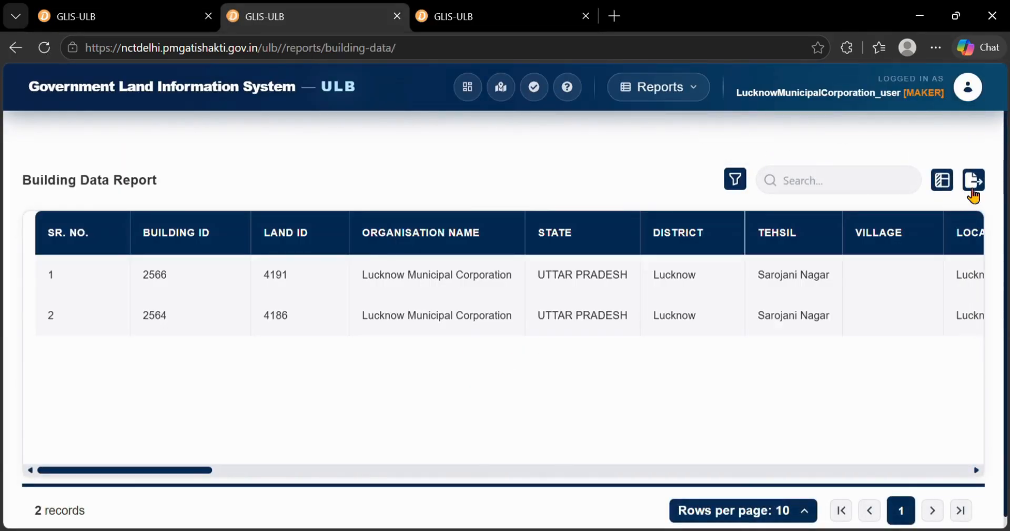
Step: Check both buildings show Pending, then open and close the first record's Edit Building form
{"action": "left_click", "coordinate": [974, 194]}
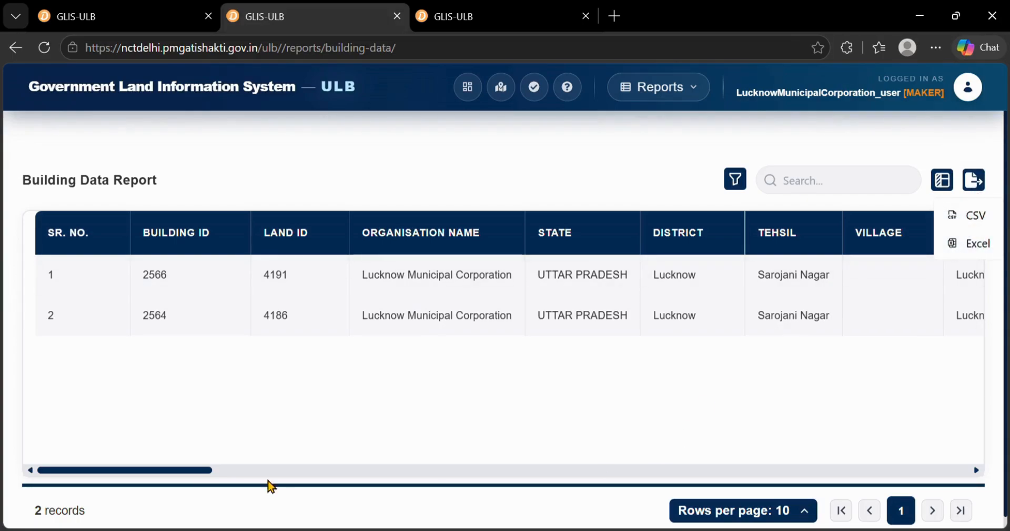
{"action": "left_click_drag", "start_coordinate": [182, 471], "coordinate": [966, 473]}
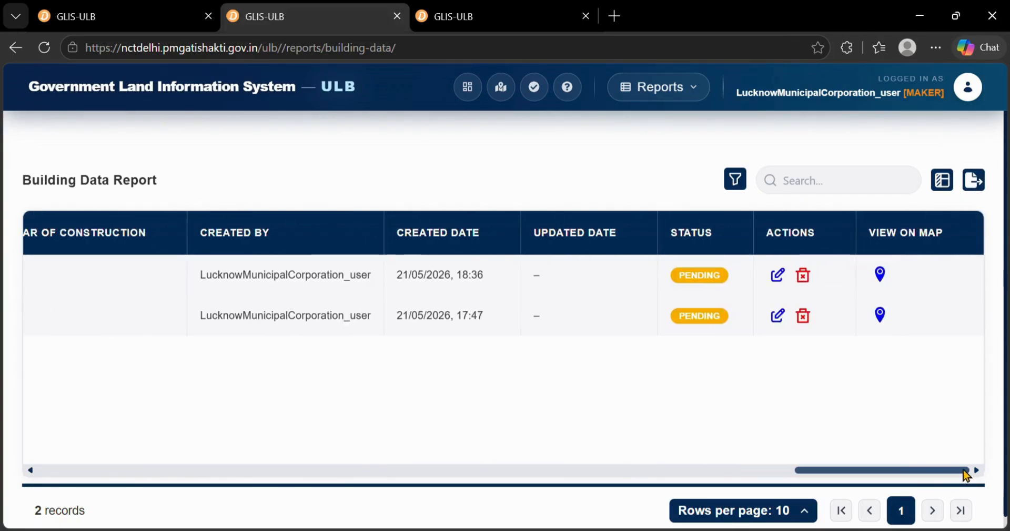
{"action": "left_click", "coordinate": [791, 276]}
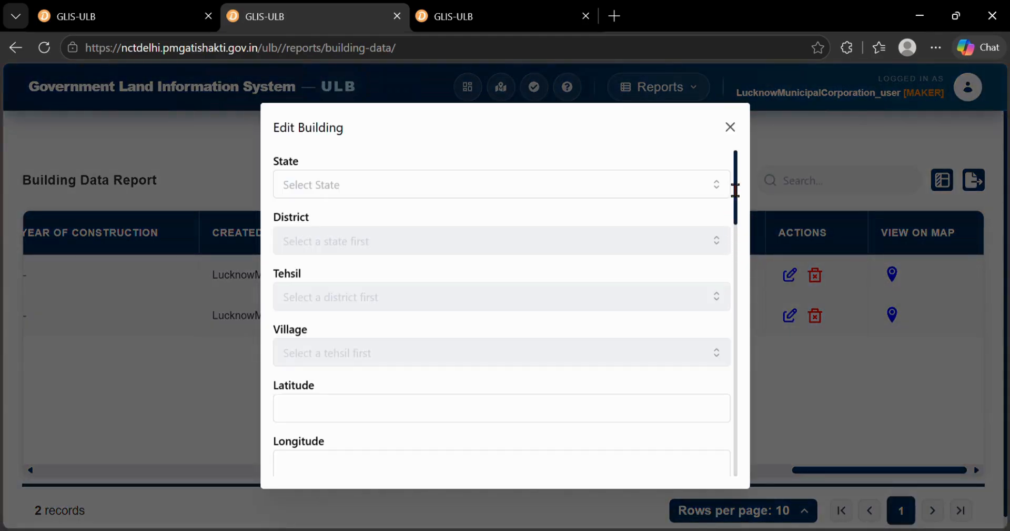
{"action": "scroll", "coordinate": [735, 190], "scroll_direction": "down", "scroll_amount": 10}
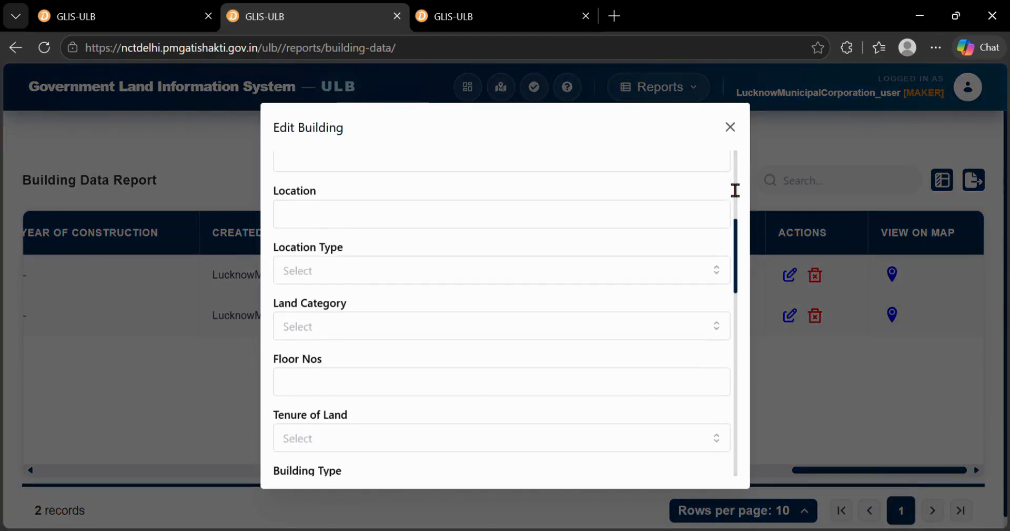
{"action": "left_click", "coordinate": [731, 128]}
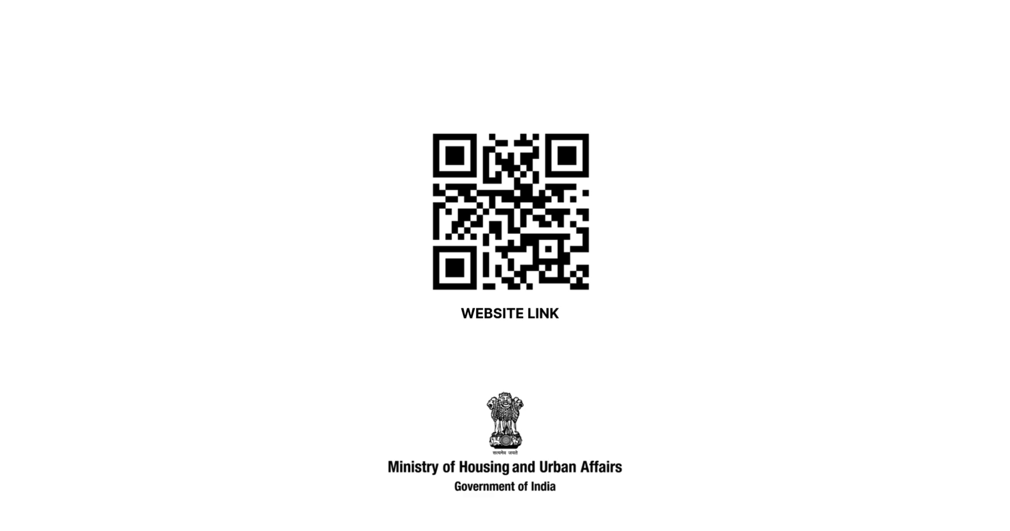